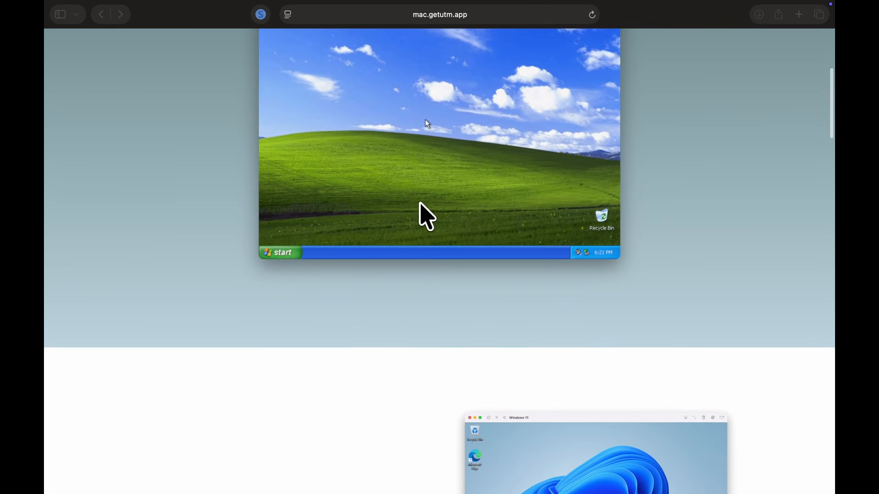
# Scroll down through the UTM website on mac.getutm.app to its FAQ.
pyautogui.scroll(-2, 420, 203)
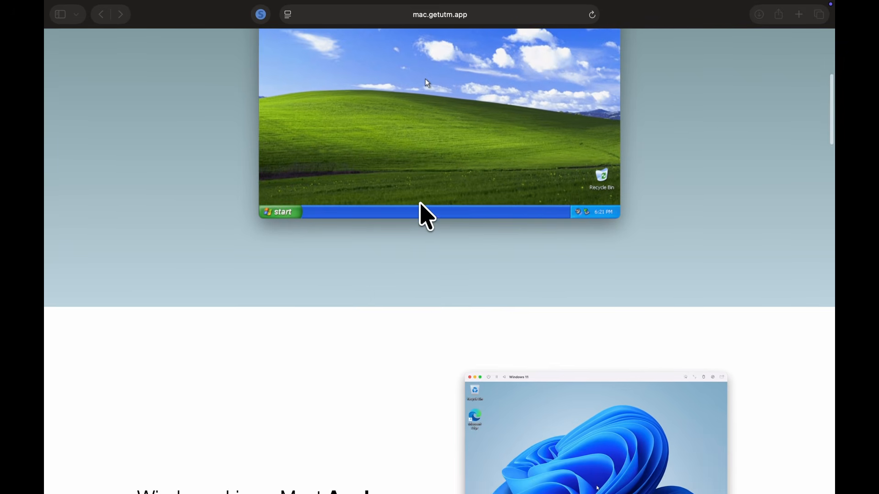
pyautogui.scroll(-2, 427, 217)
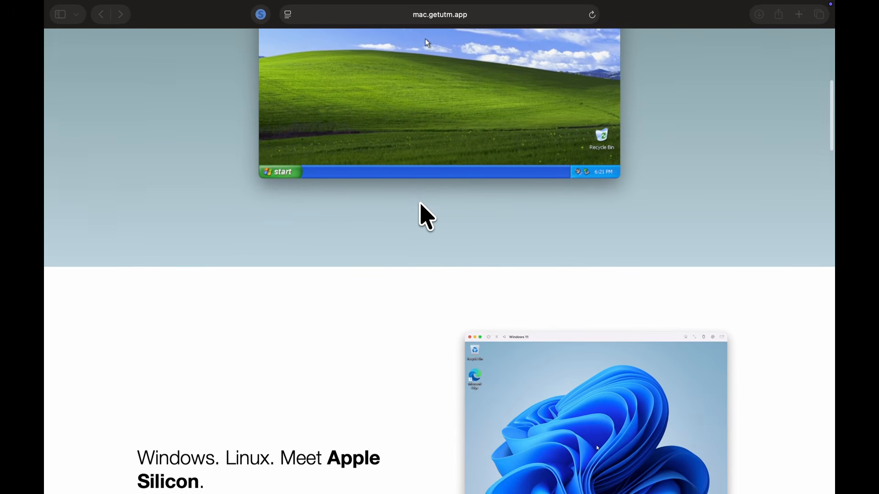
pyautogui.scroll(-2, 427, 217)
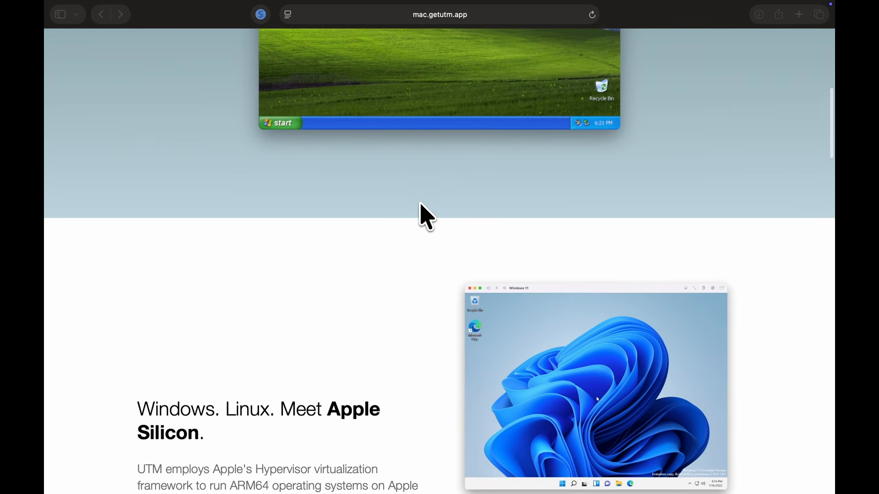
pyautogui.scroll(-2, 427, 217)
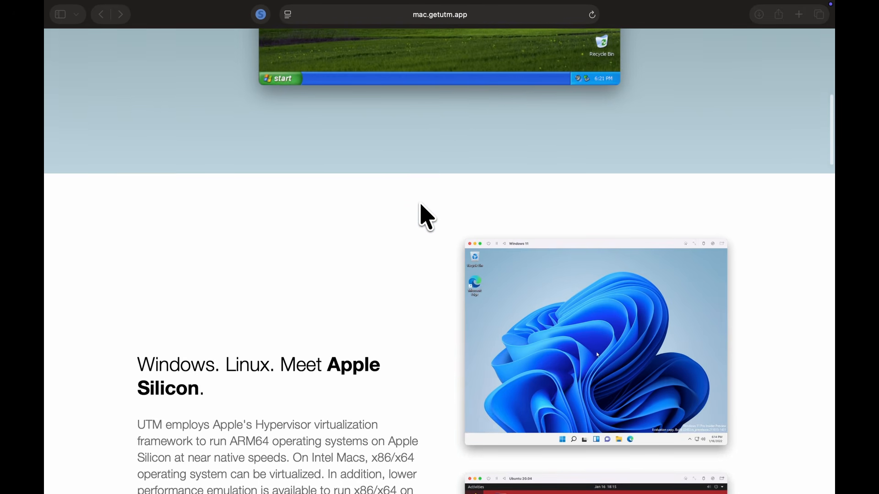
pyautogui.scroll(-2, 427, 217)
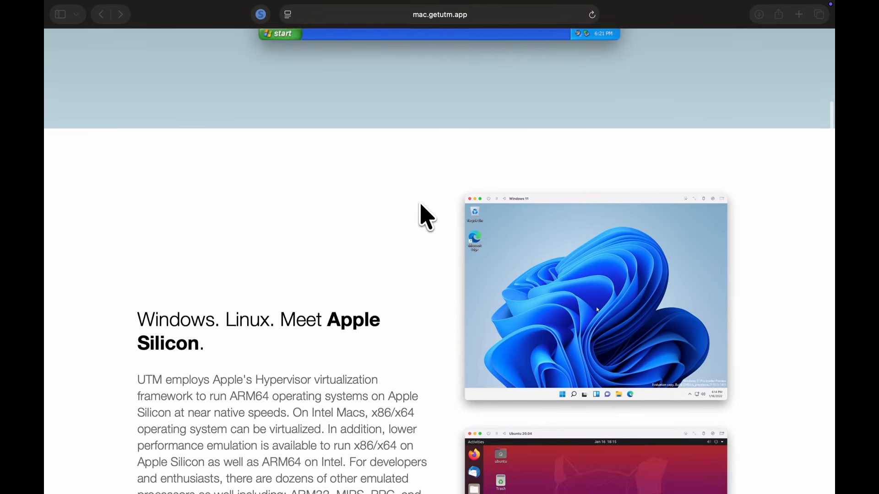
pyautogui.scroll(-2, 427, 217)
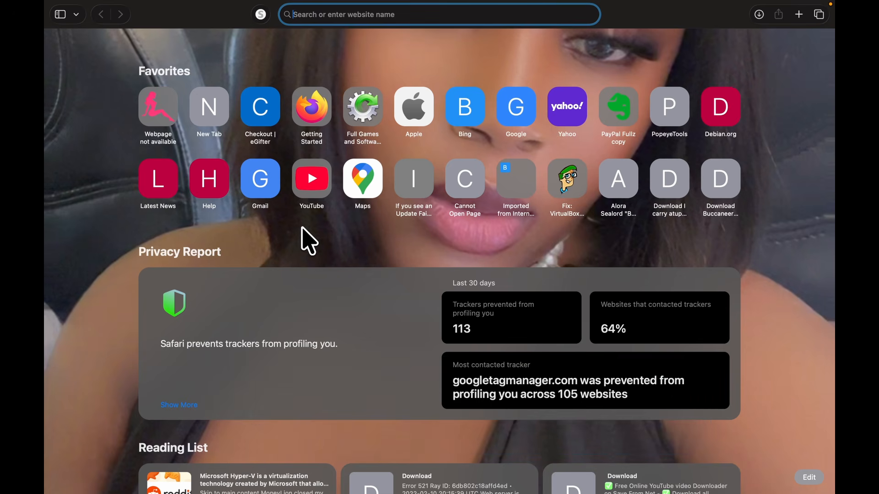
pyautogui.scroll(-3, 451, 163)
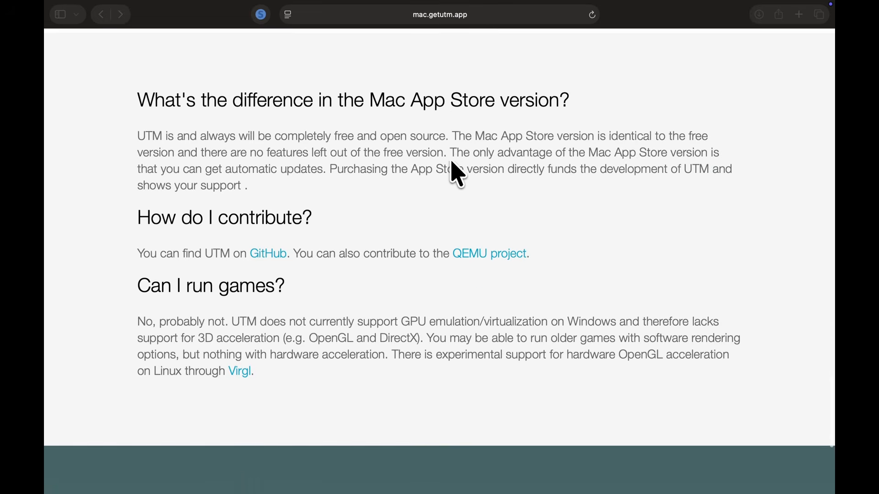
pyautogui.scroll(-2, 451, 162)
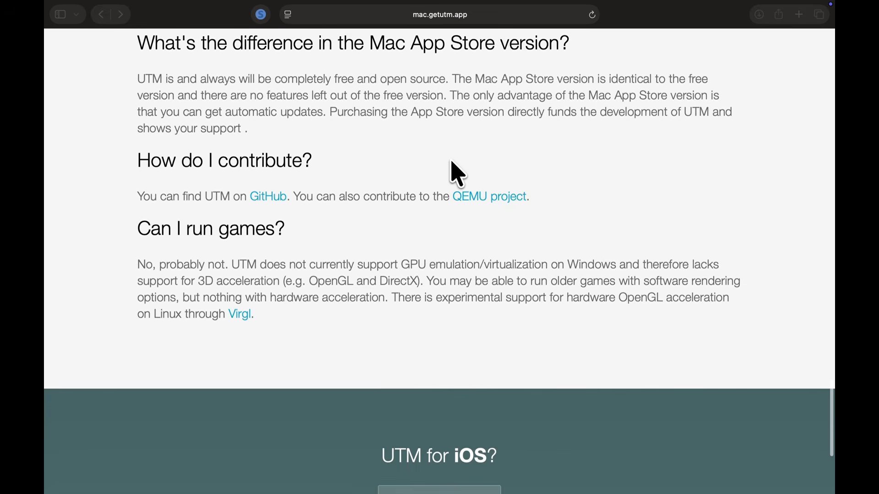
pyautogui.scroll(-3, 457, 173)
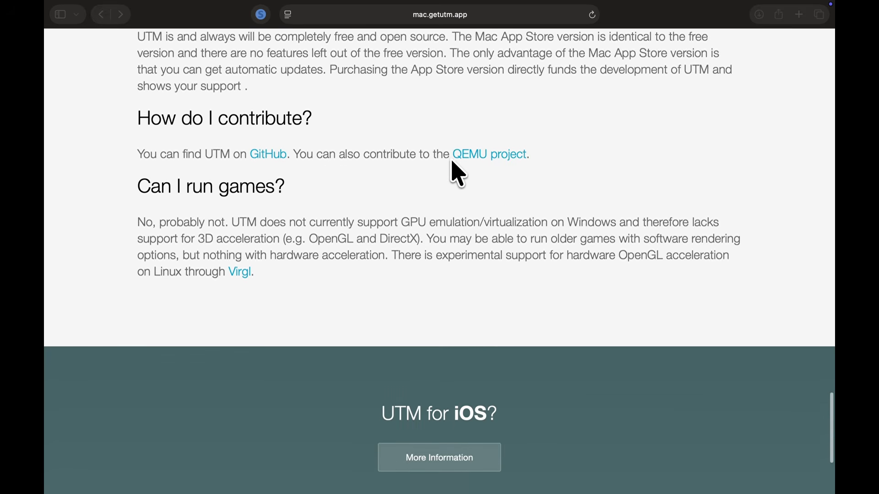
pyautogui.scroll(-2, 456, 172)
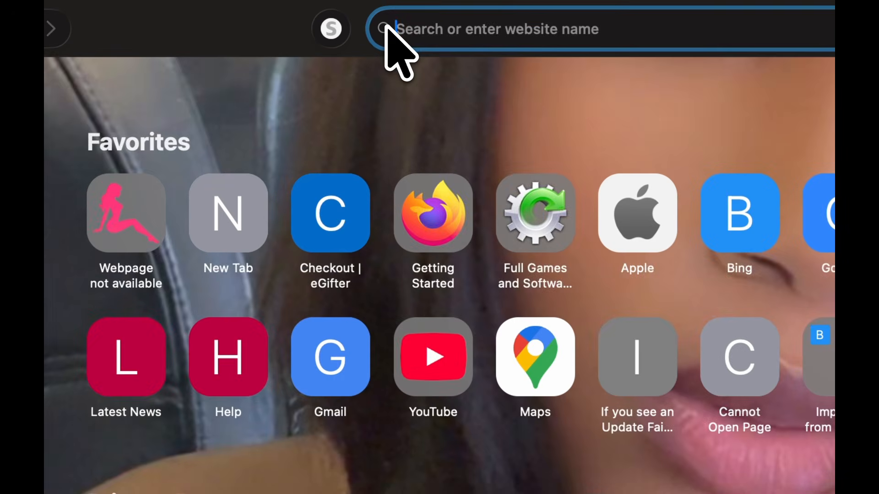
# Load mac.getutm.app and start downloading the UTM installer.
pyautogui.write('ma')
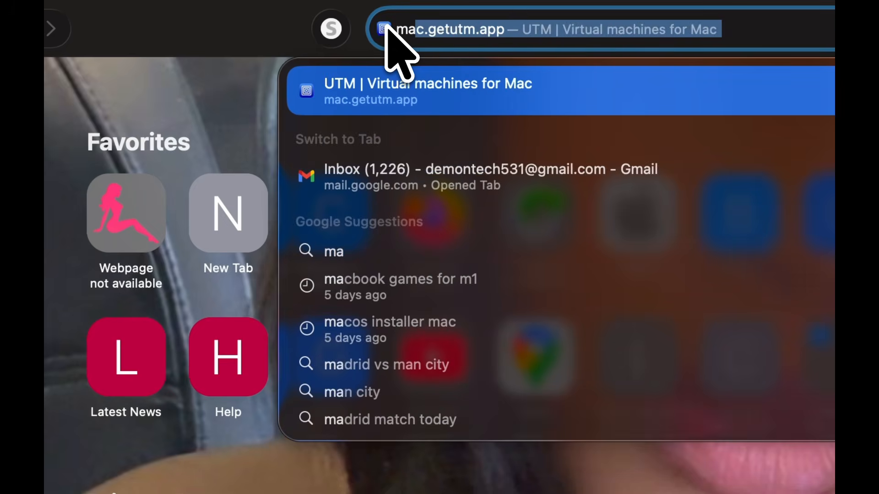
pyautogui.press('Return')
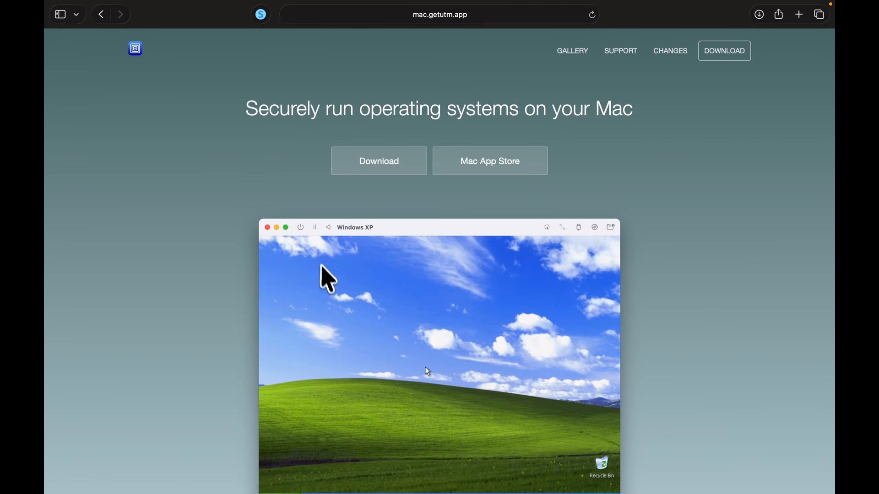
pyautogui.scroll(-5, 326, 288)
pyautogui.scroll(3, 329, 289)
pyautogui.scroll(2, 327, 289)
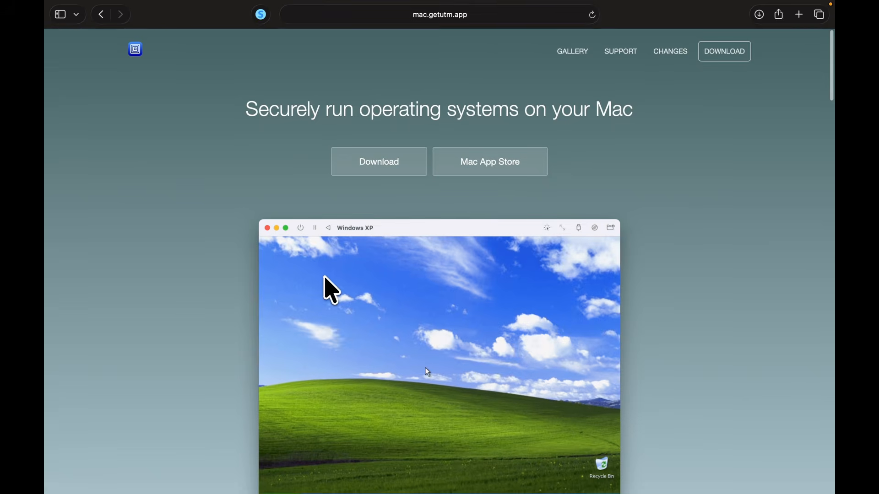
pyautogui.click(373, 158)
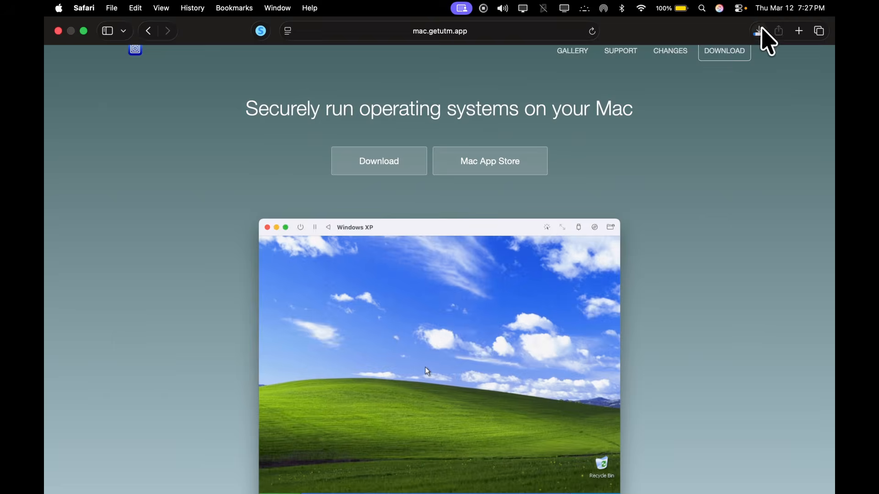
# Cancel the duplicate UTM.dmg download and open the existing 250 MB UTM.dmg.
pyautogui.click(761, 31)
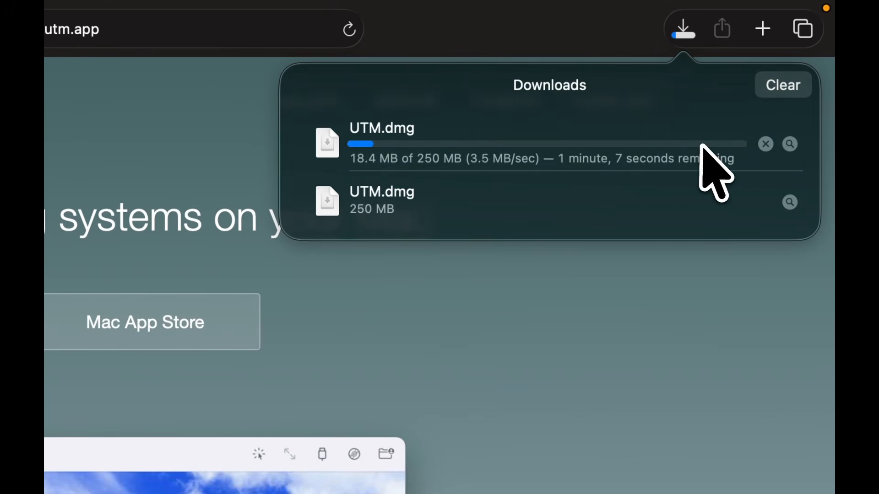
pyautogui.click(764, 145)
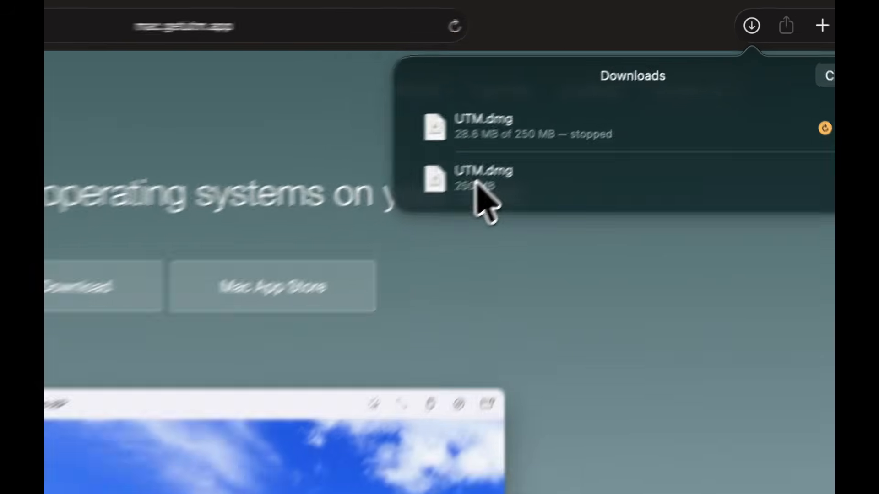
pyautogui.doubleClick(604, 101)
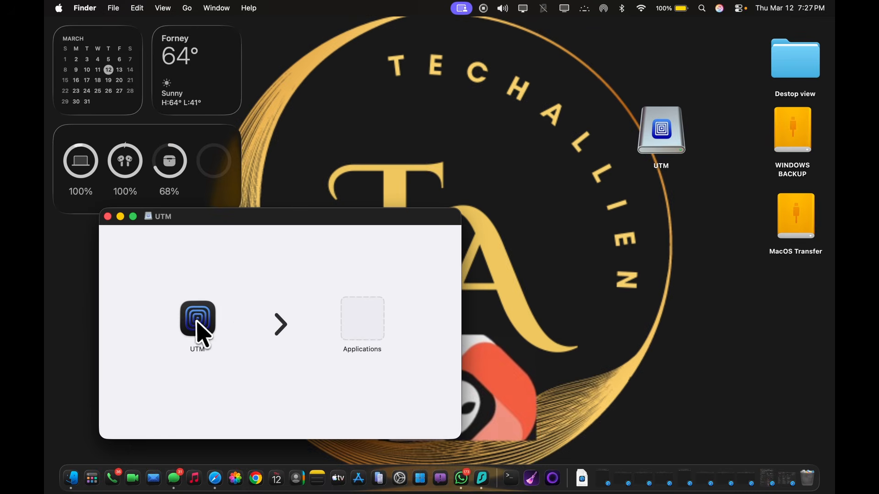
# Copy UTM into Applications, then launch UTM from the Applications folder.
pyautogui.moveTo(198, 323); pyautogui.dragTo(368, 323)
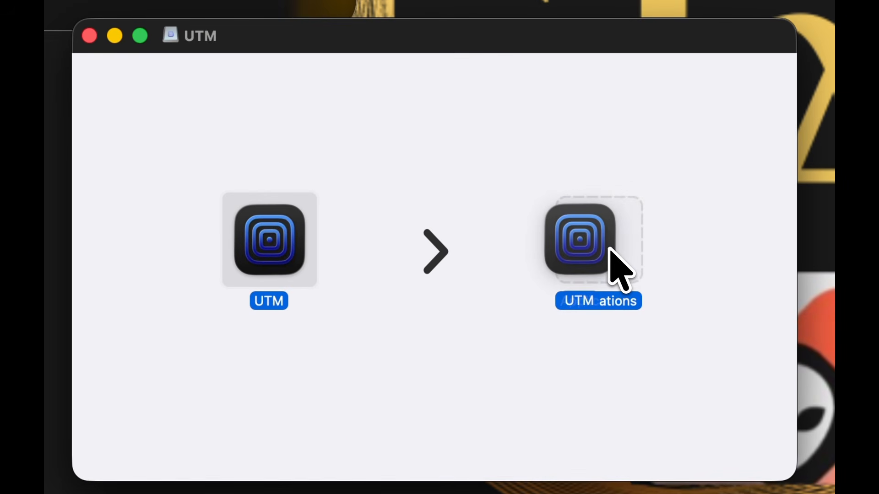
pyautogui.moveTo(610, 249); pyautogui.dragTo(610, 250)
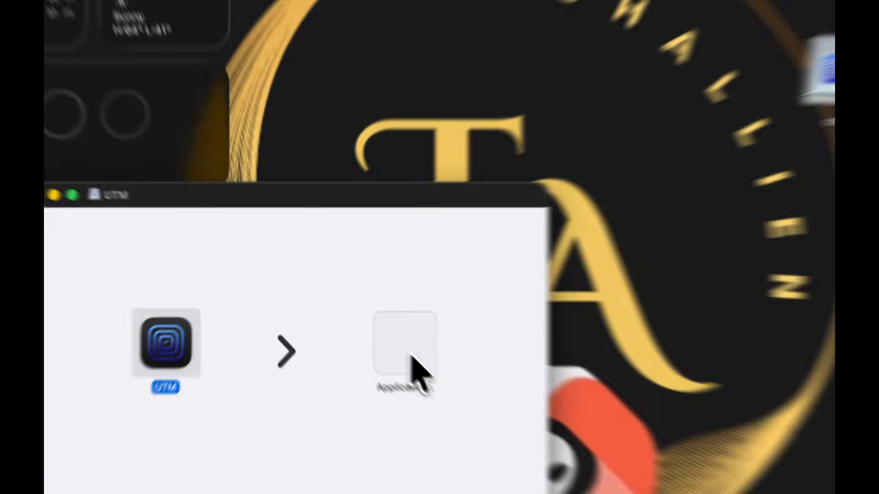
pyautogui.doubleClick(367, 327)
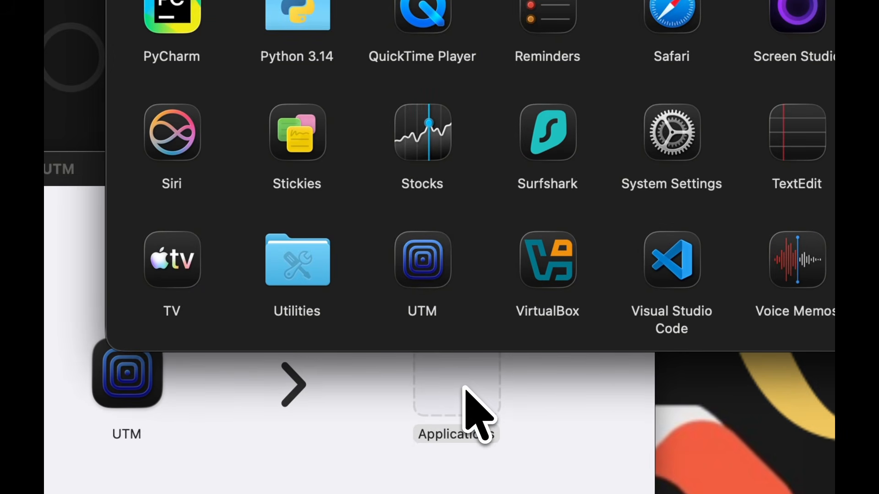
pyautogui.scroll(-3, 461, 151)
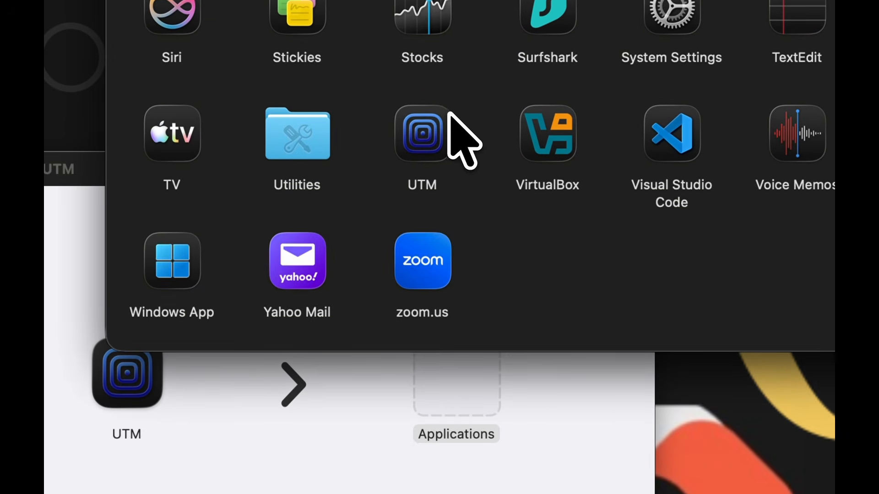
pyautogui.click(418, 141)
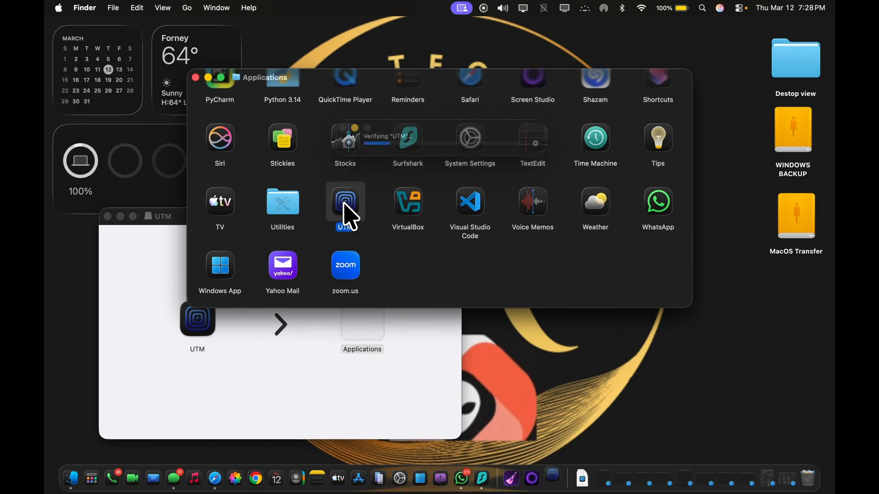
pyautogui.doubleClick(419, 142)
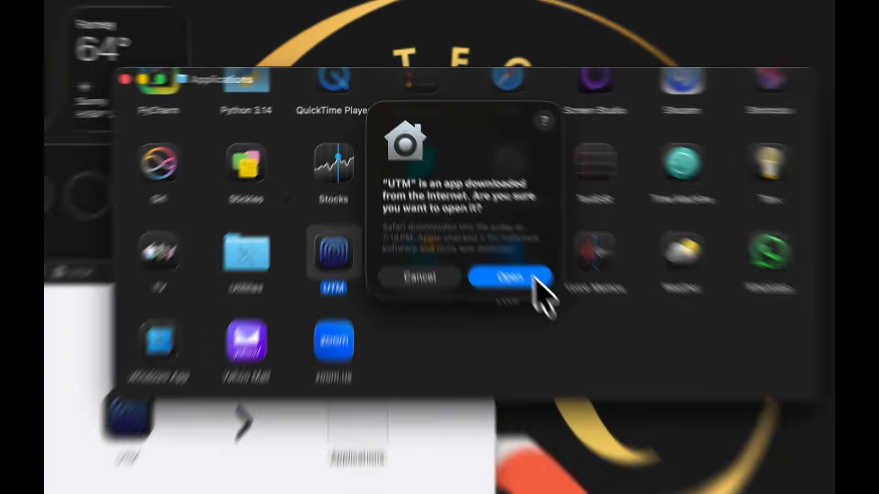
# Allow the downloaded UTM to open and make its Welcome window full screen.
pyautogui.click(490, 220)
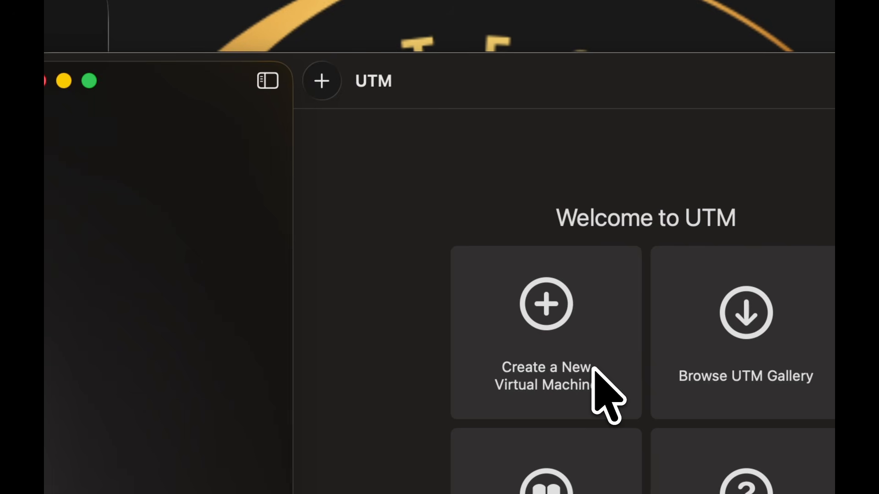
pyautogui.click(90, 81)
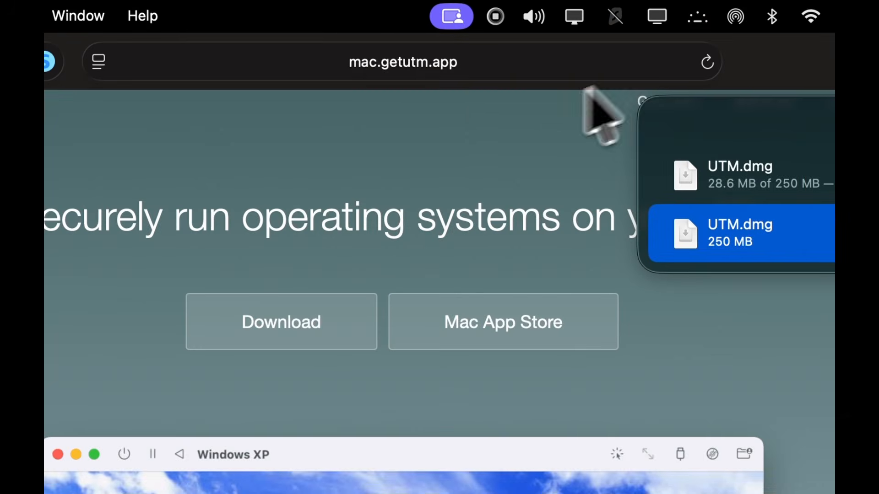
# Search for 'arm64 windows 11' and open Microsoft's Download Windows 11 Arm64 page.
pyautogui.click(437, 73)
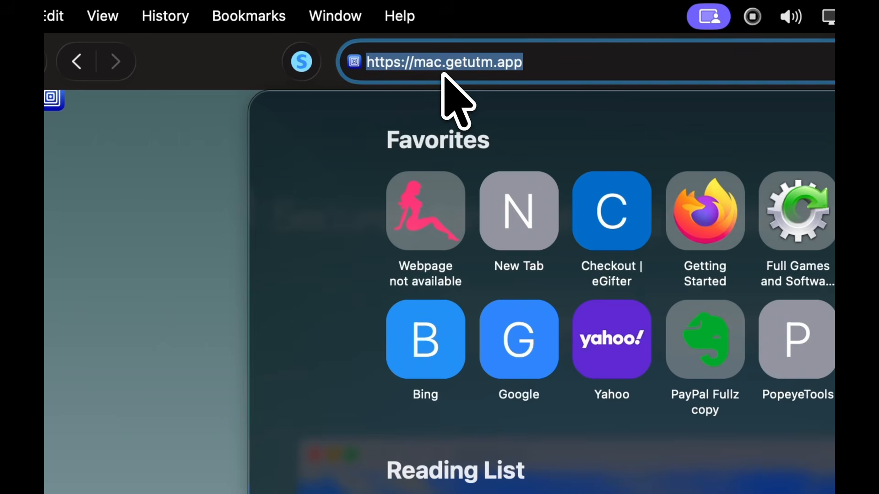
pyautogui.write('arm')
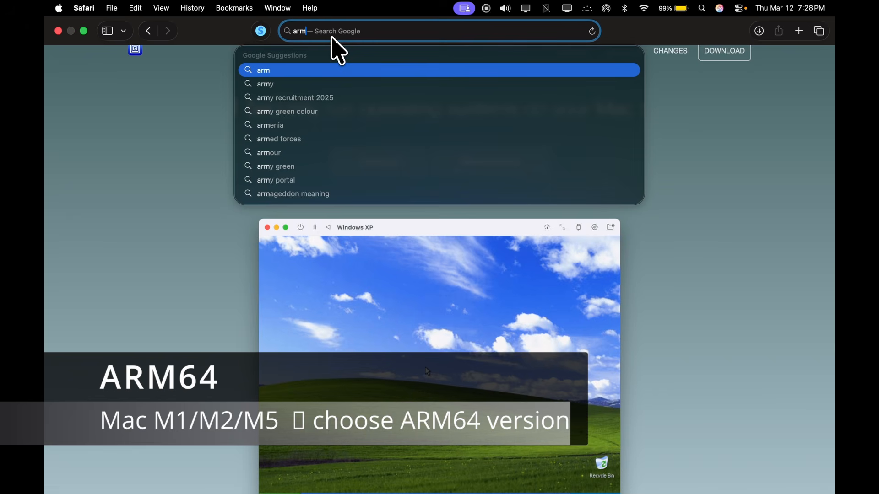
pyautogui.write('64')
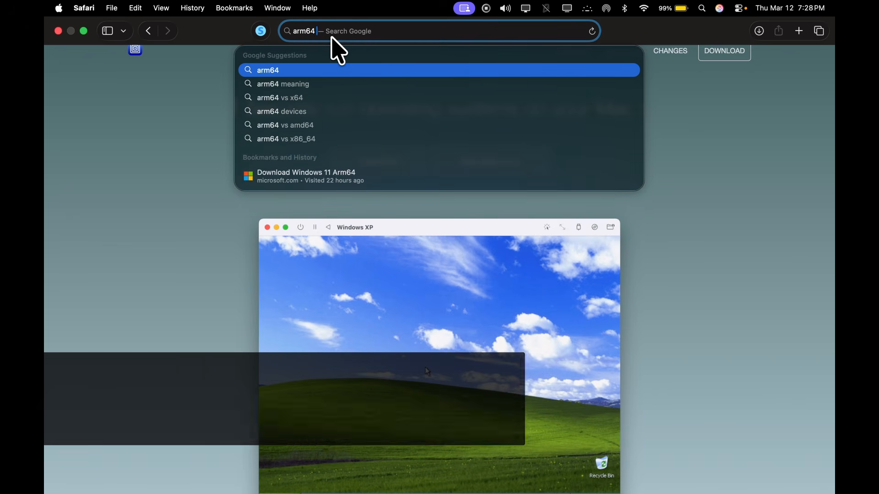
pyautogui.write(' win')
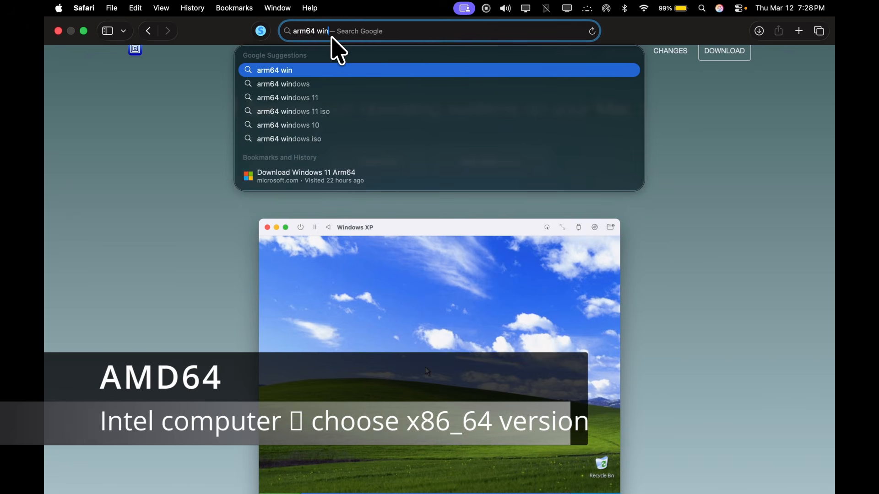
pyautogui.write('dows')
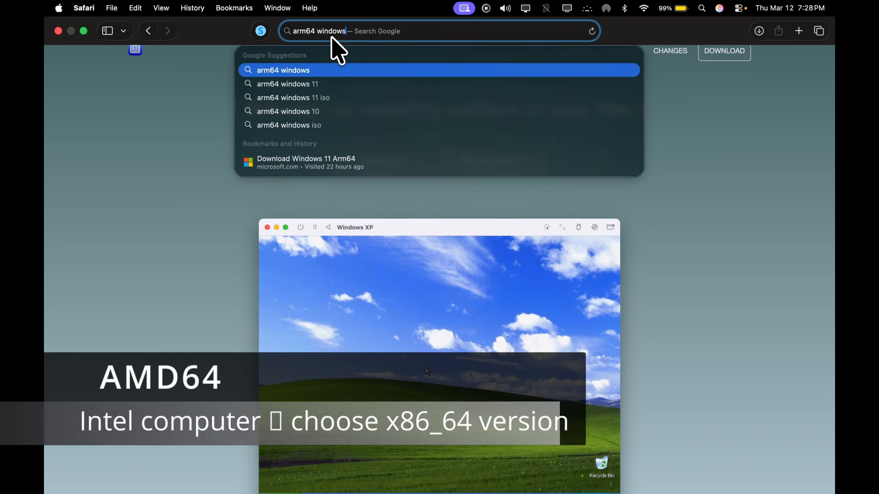
pyautogui.press('Down')
pyautogui.press('Return')
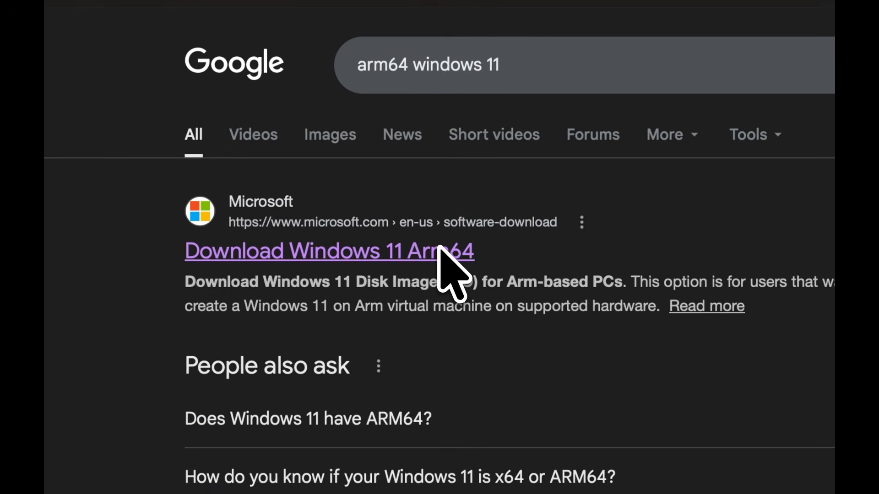
pyautogui.click(439, 250)
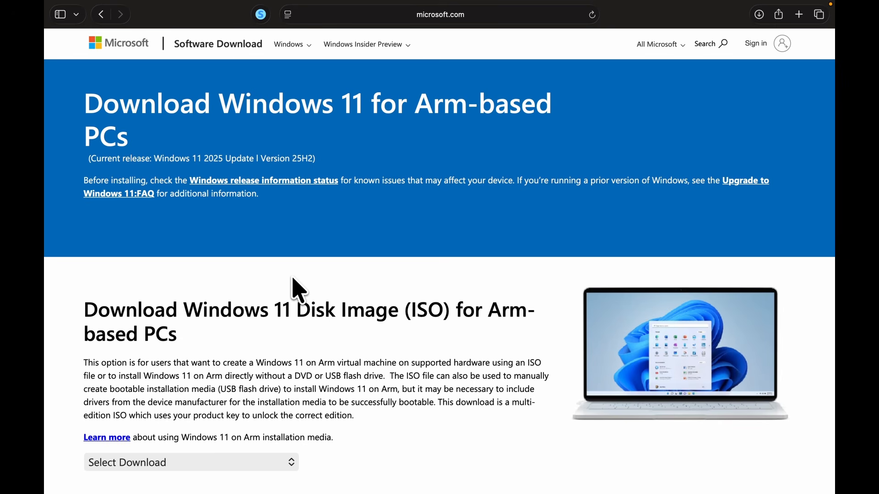
# Select the 'Windows 11 (multi-edition ISO for Arm64)' edition and submit it.
pyautogui.scroll(-10, 298, 281)
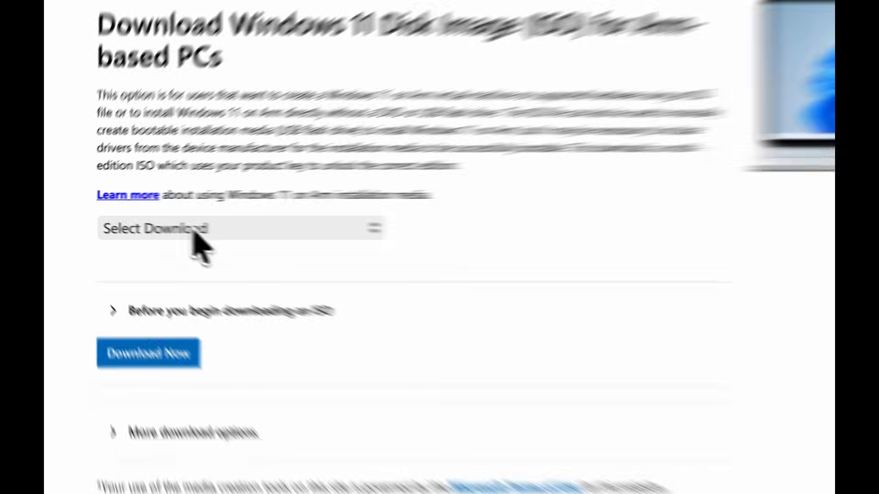
pyautogui.click(194, 229)
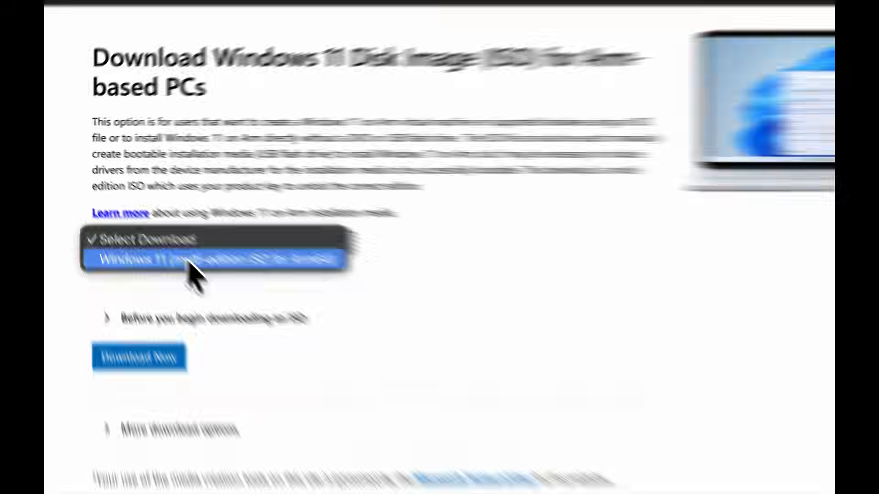
pyautogui.click(163, 239)
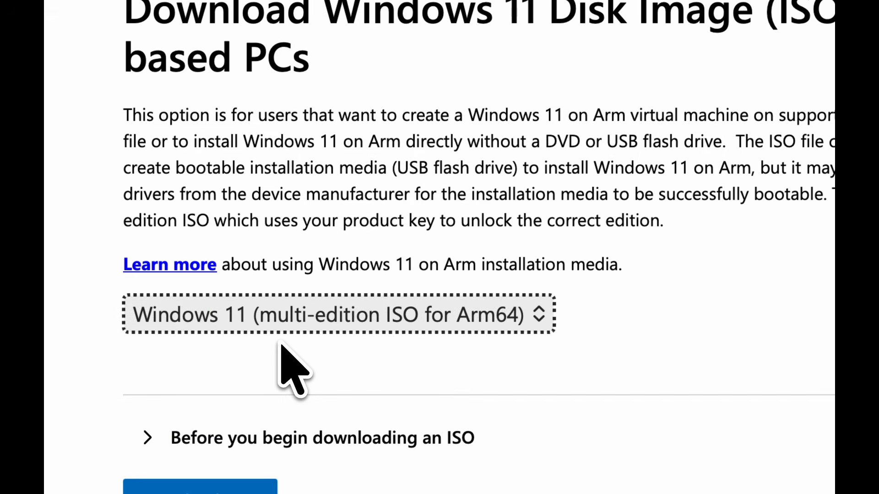
pyautogui.scroll(-5, 281, 357)
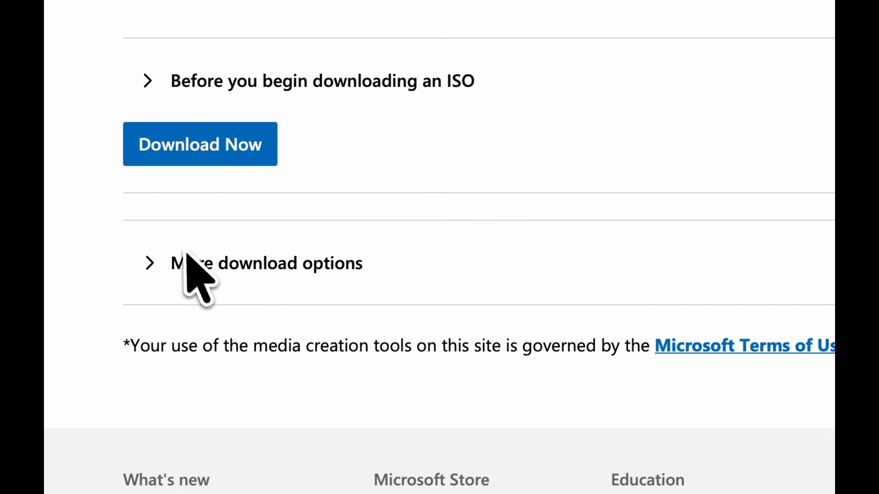
pyautogui.click(210, 153)
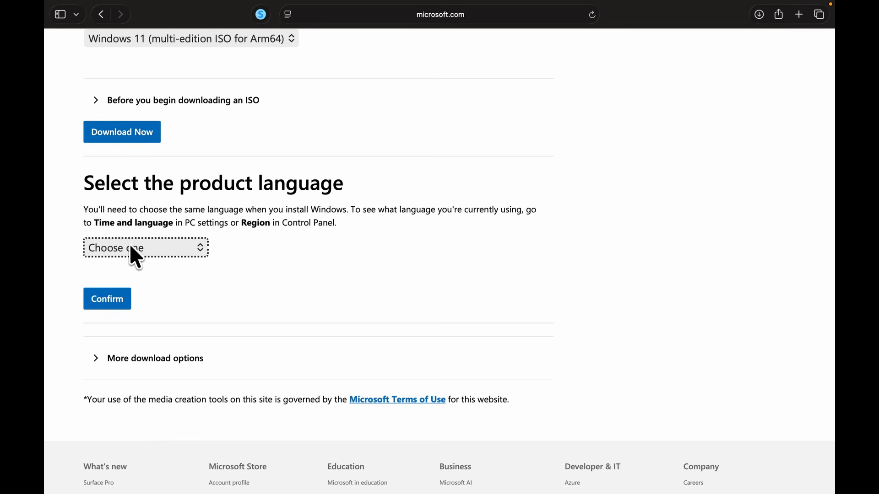
# Choose English (United States) as the product language and confirm it.
pyautogui.click(132, 250)
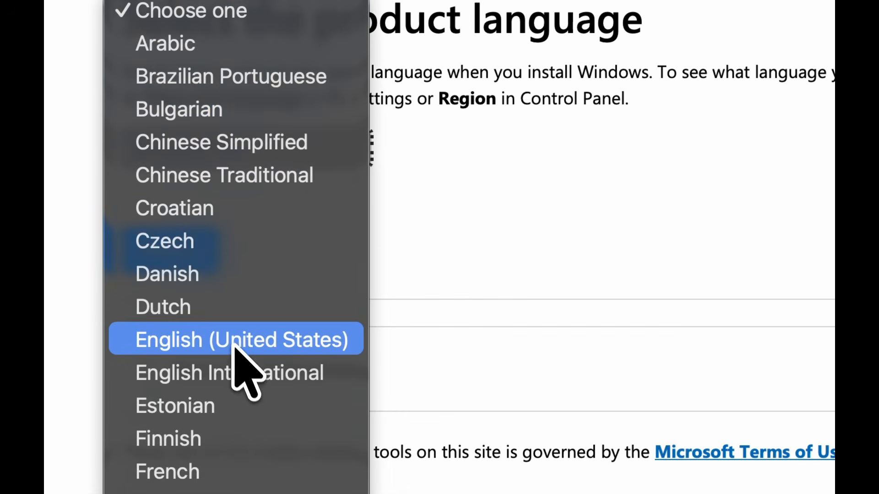
pyautogui.click(232, 345)
pyautogui.click(188, 260)
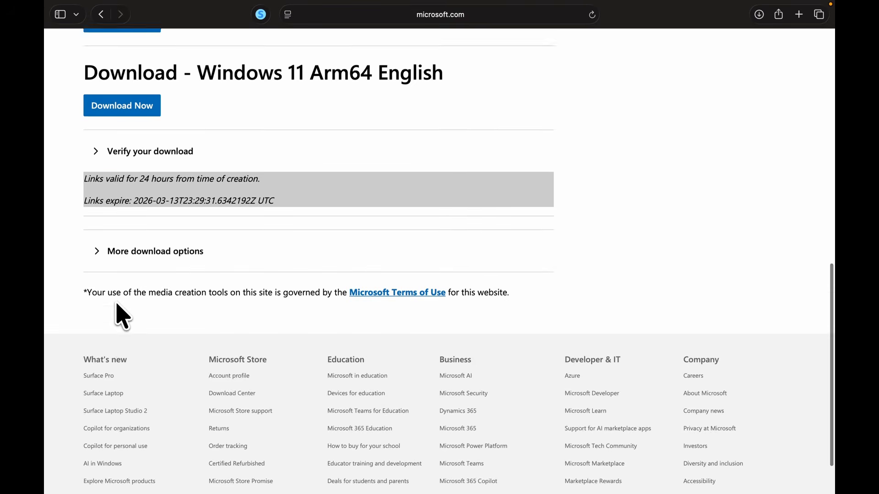
# Download the Arm64 English ISO and watch Win11_25H2_English_Arm64.iso finish at 7.3 GB.
pyautogui.scroll(5, 157, 205)
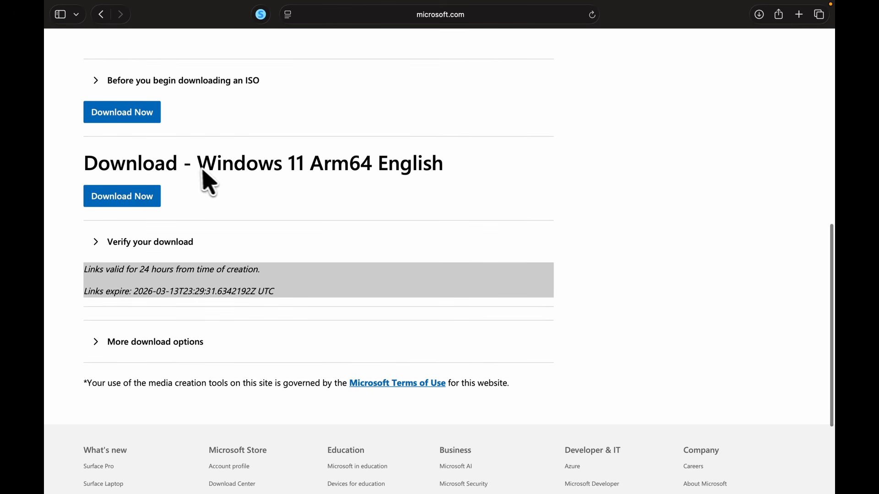
pyautogui.moveTo(203, 171); pyautogui.dragTo(448, 155)
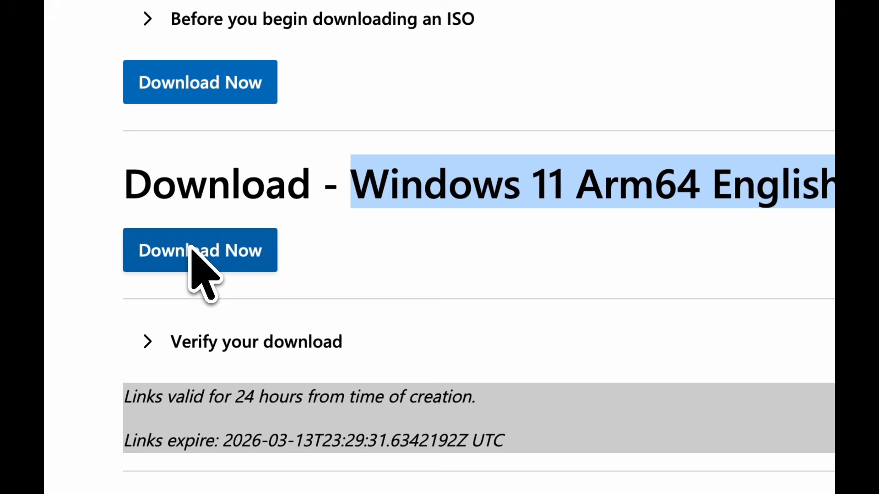
pyautogui.click(191, 250)
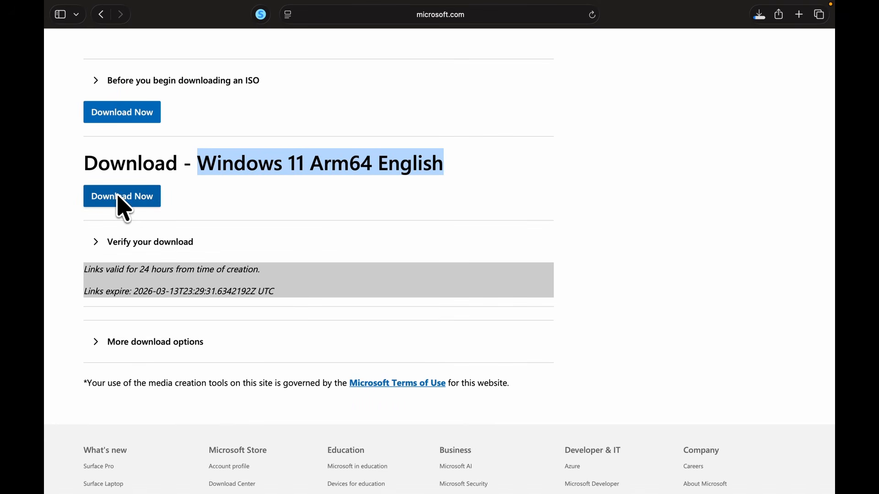
pyautogui.click(758, 21)
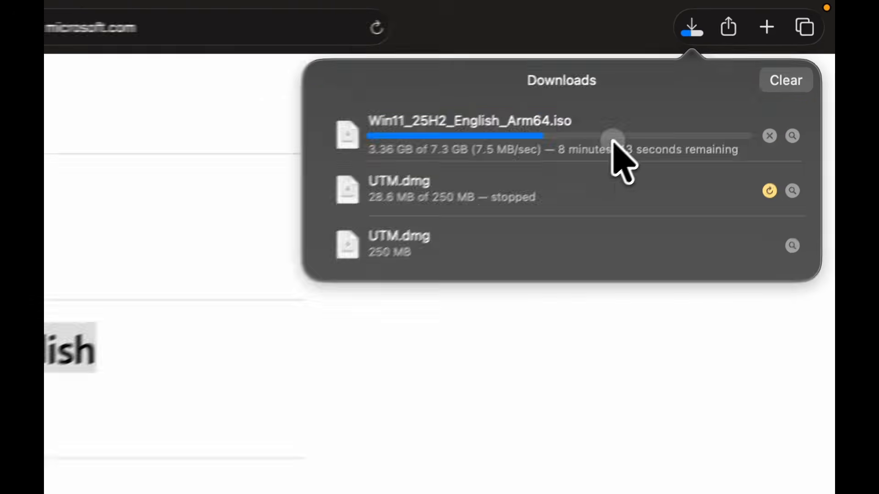
pyautogui.click(729, 77)
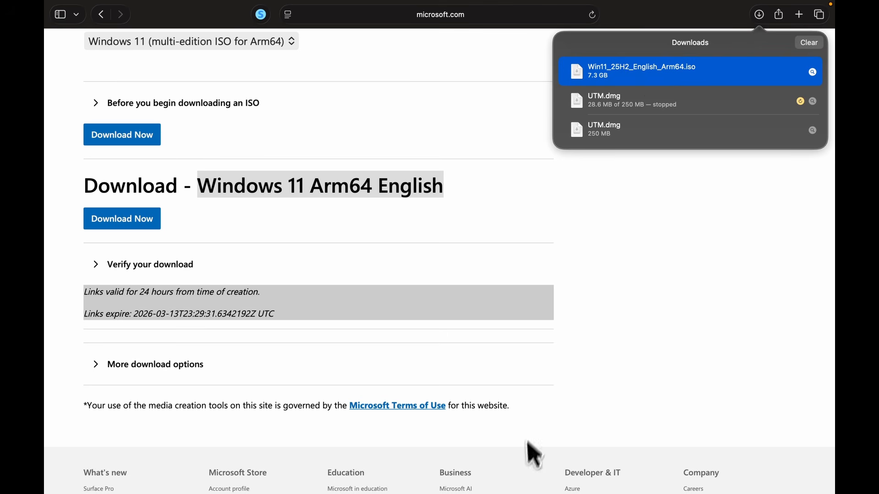
pyautogui.moveTo(388, 489)
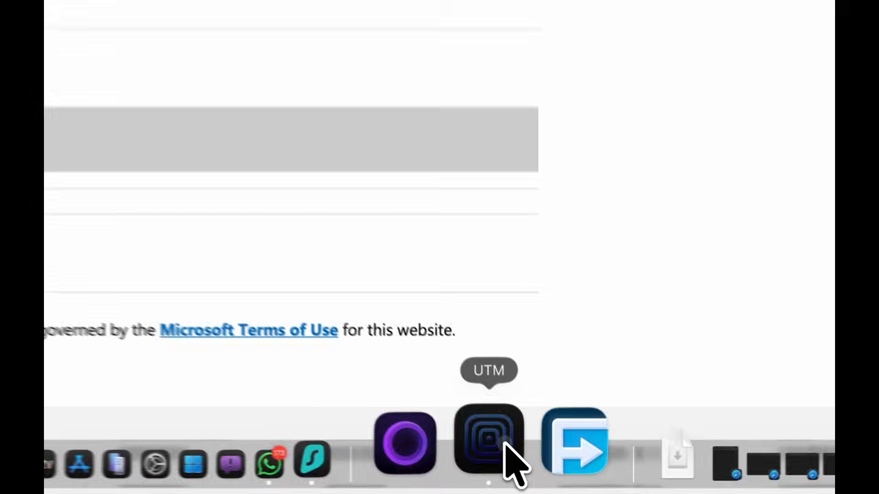
# Switch to UTM and start a new virtualized Windows virtual machine.
pyautogui.click(540, 476)
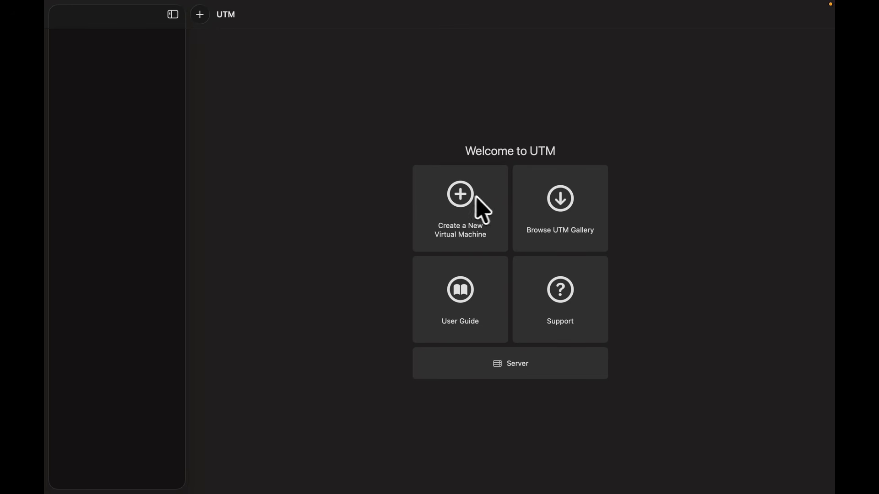
pyautogui.click(464, 201)
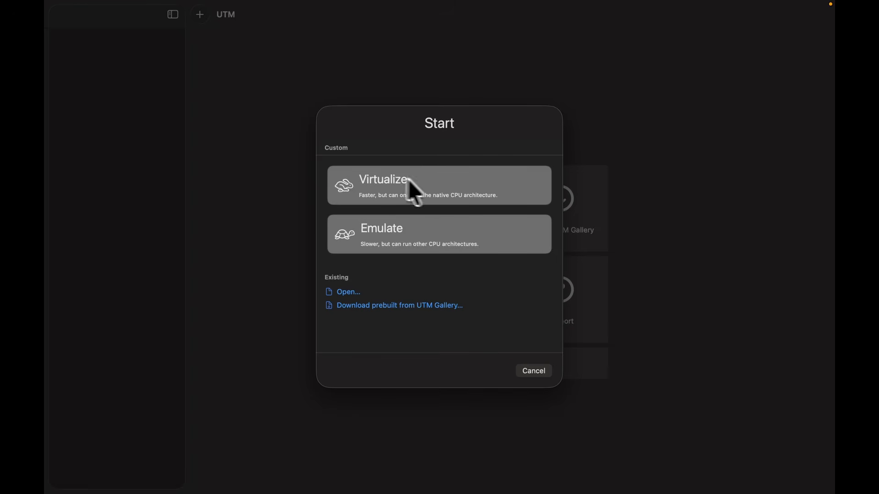
pyautogui.click(396, 184)
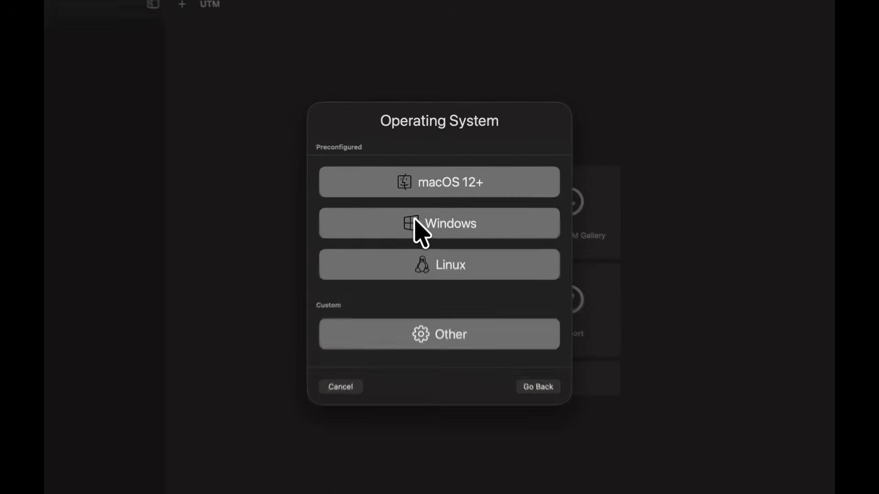
pyautogui.click(415, 222)
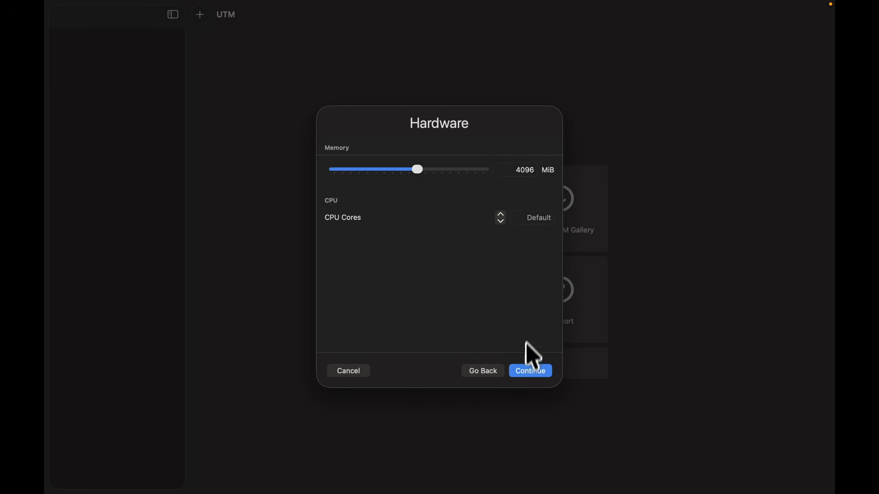
# Keep default hardware, set Win11_25H2_English_Arm64.iso from Downloads as boot image, and continue.
pyautogui.click(529, 373)
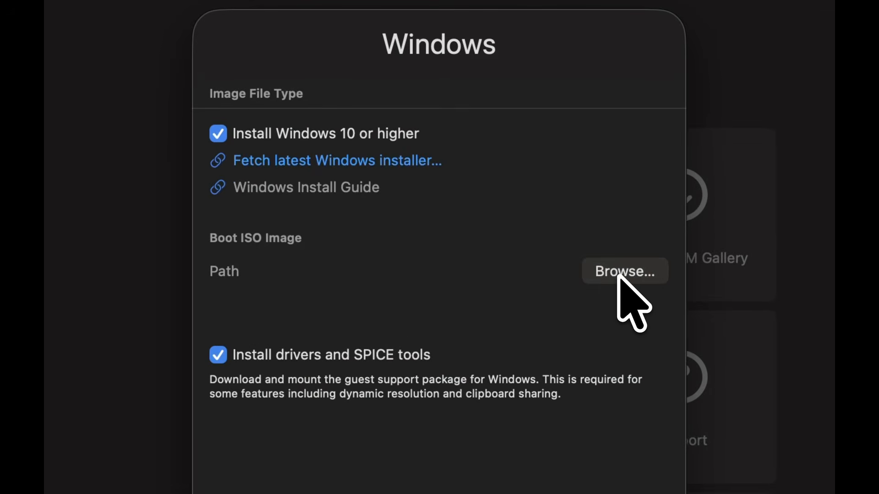
pyautogui.click(619, 275)
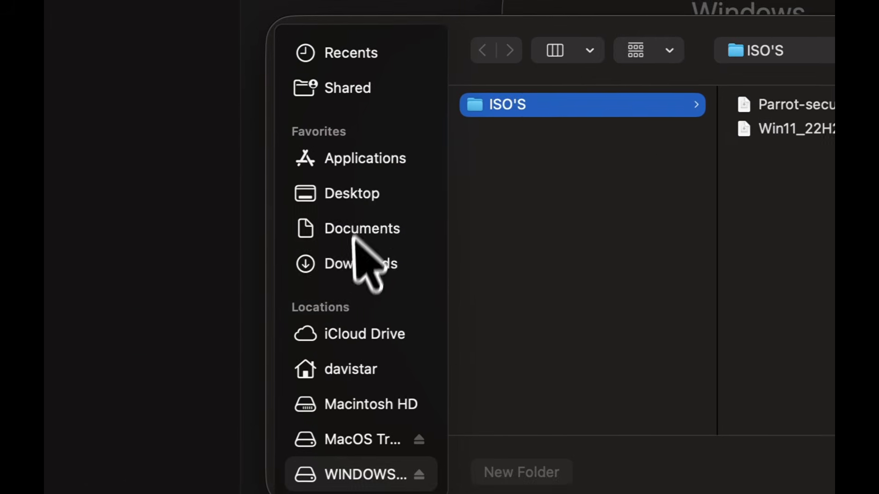
pyautogui.click(60, 294)
pyautogui.scroll(-15, 546, 375)
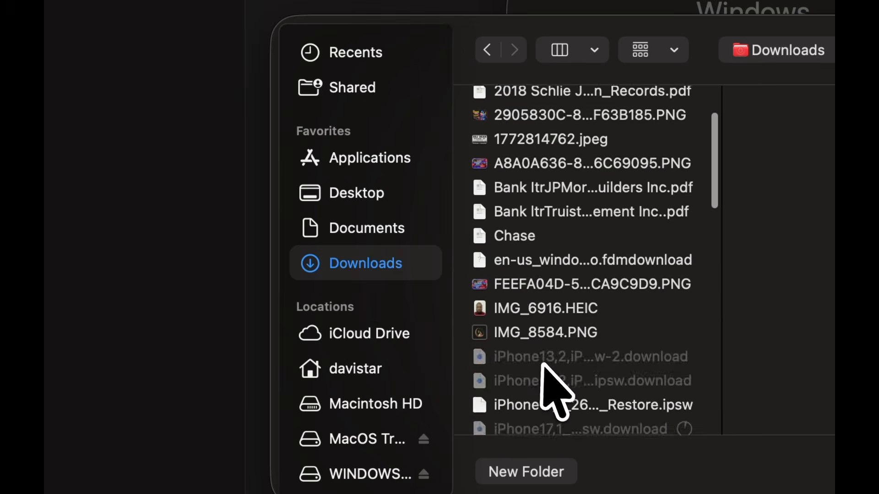
pyautogui.scroll(-5, 544, 368)
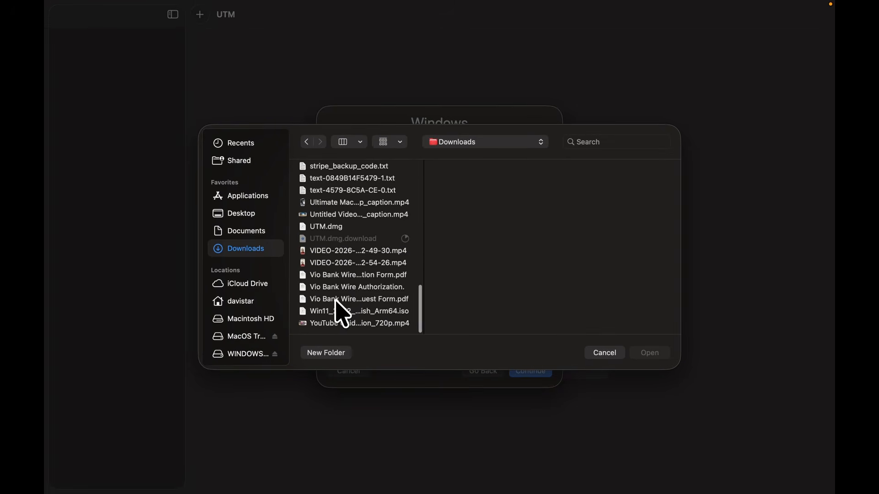
pyautogui.scroll(1, 338, 307)
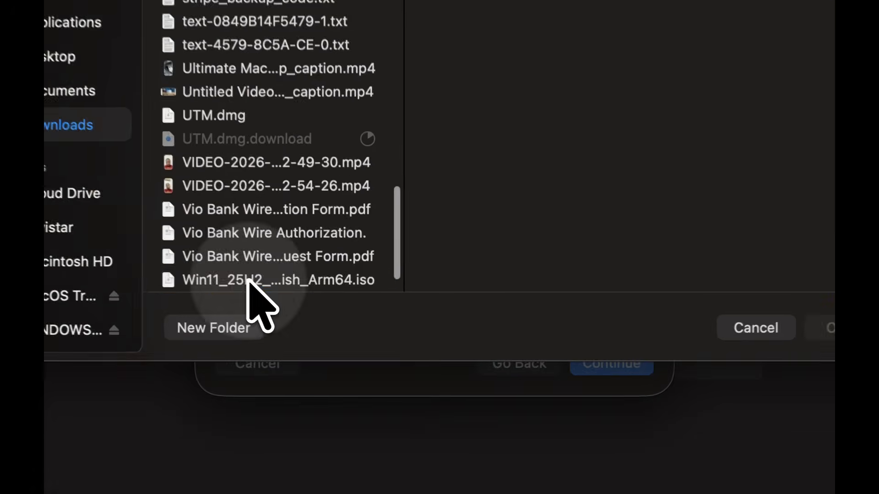
pyautogui.click(343, 328)
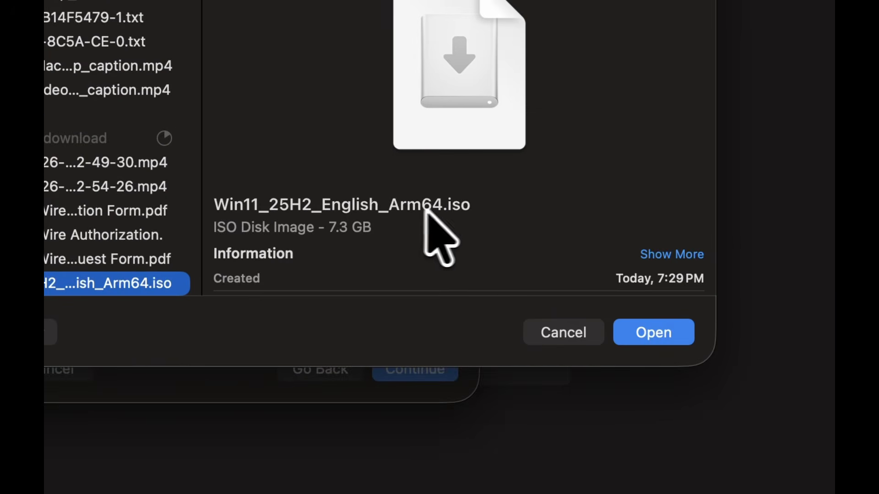
pyautogui.click(623, 267)
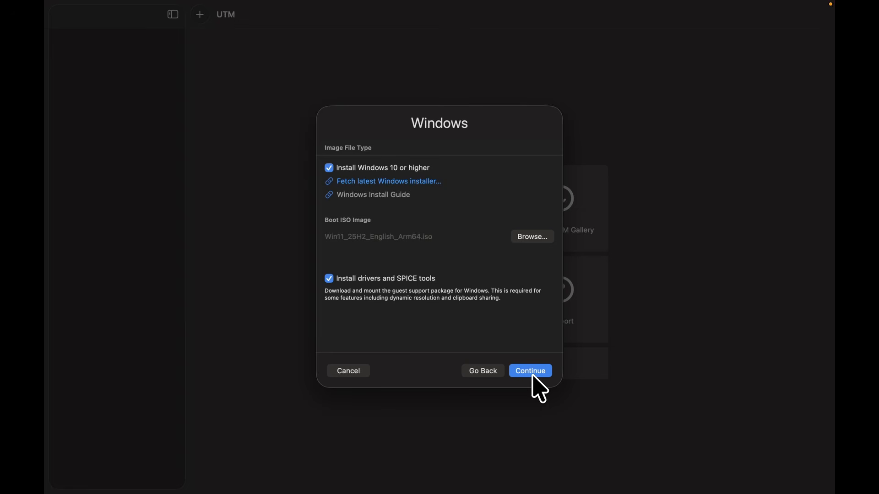
pyautogui.click(532, 373)
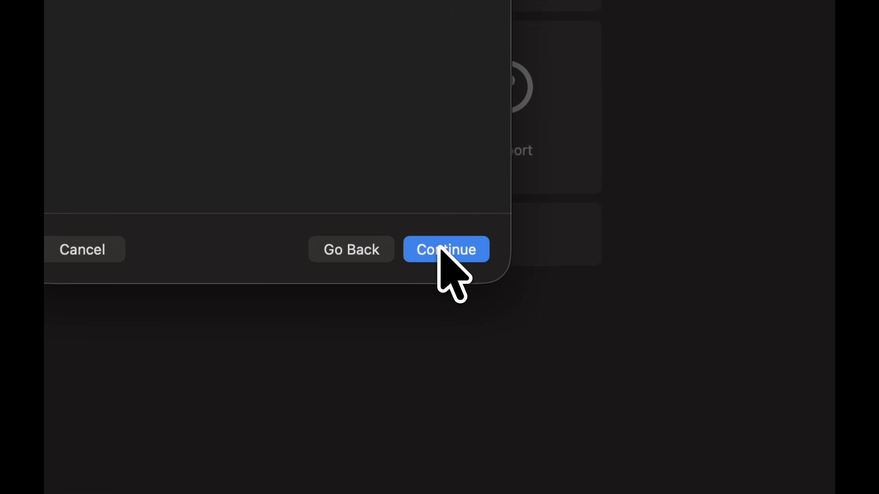
# Keep 64 GiB storage, share the Mac's Desktop folder, and continue to the Summary.
pyautogui.click(439, 247)
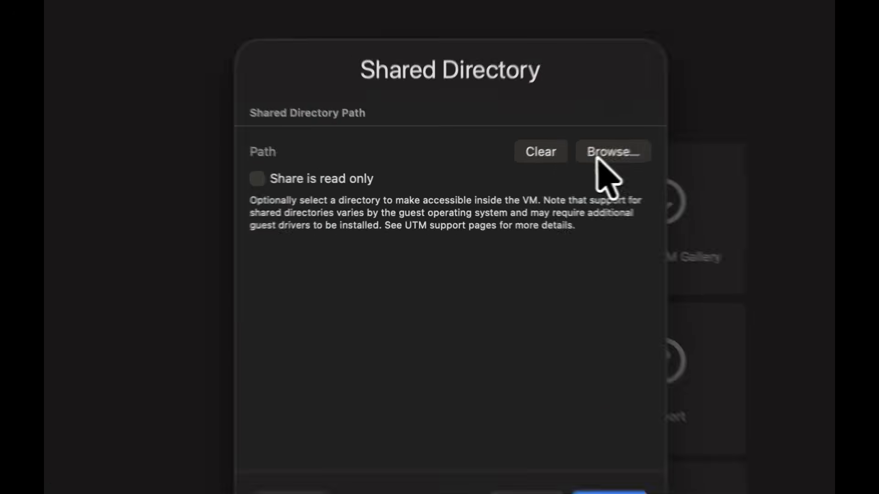
pyautogui.click(621, 152)
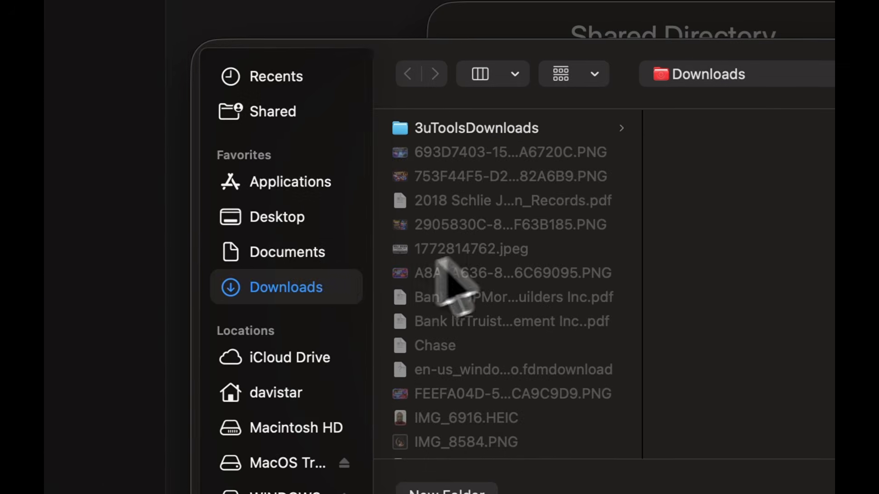
pyautogui.click(270, 221)
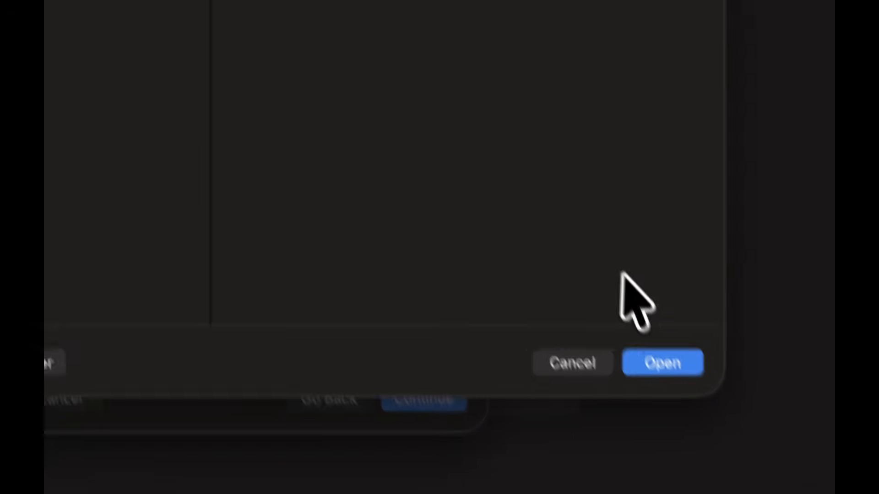
pyautogui.click(616, 318)
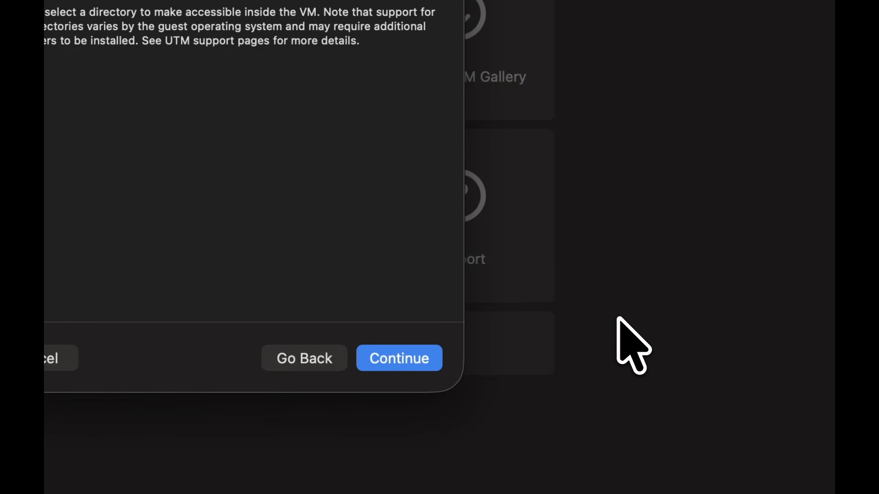
pyautogui.click(398, 365)
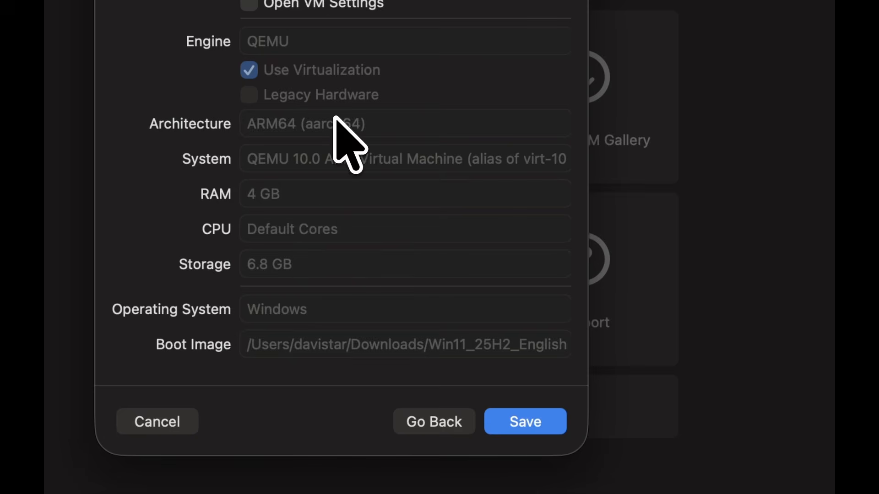
# Save the configured Windows ARM64 VM so it appears stopped in the UTM library with 4 GB memory.
pyautogui.click(518, 419)
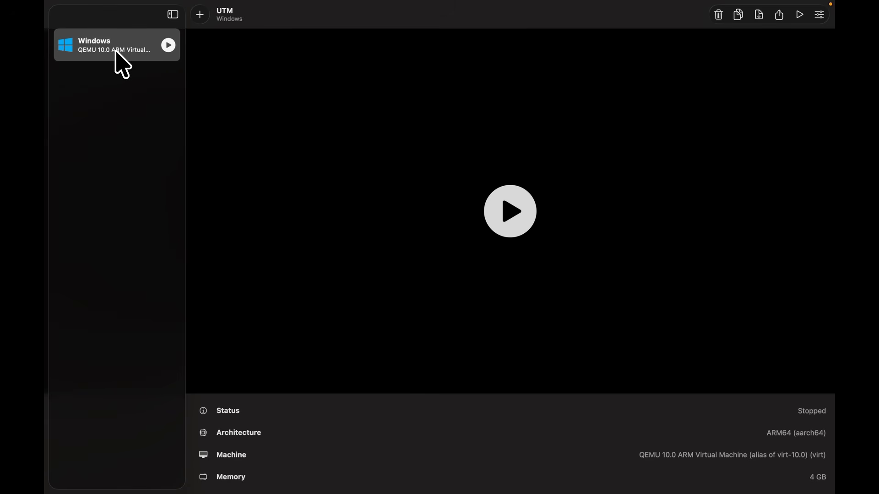
# Start the Windows VM and boot from the installer disc into Windows 11 Setup.
pyautogui.click(168, 45)
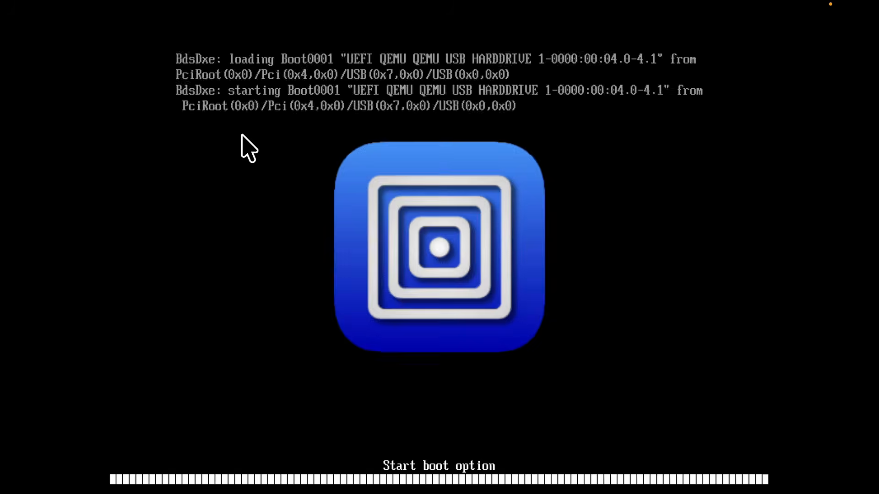
pyautogui.press('Return')
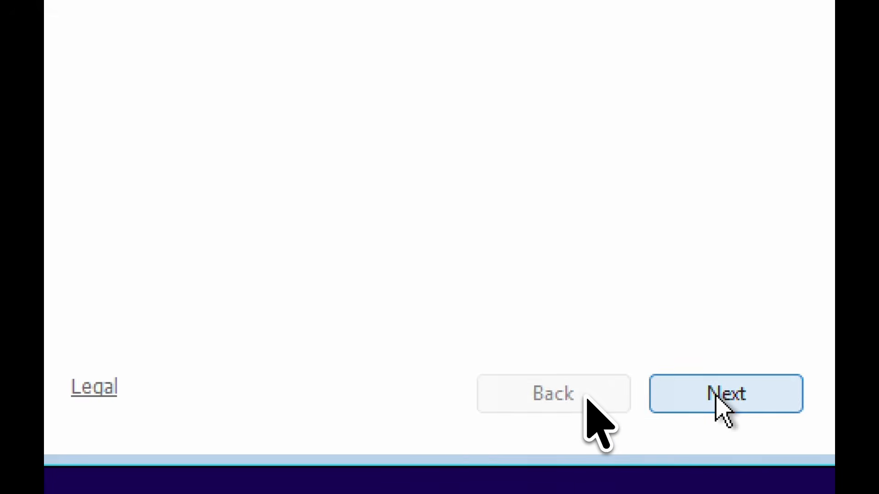
# Keep the English (United States) language settings and the US keyboard layout, and continue to the product key page.
pyautogui.click(650, 438)
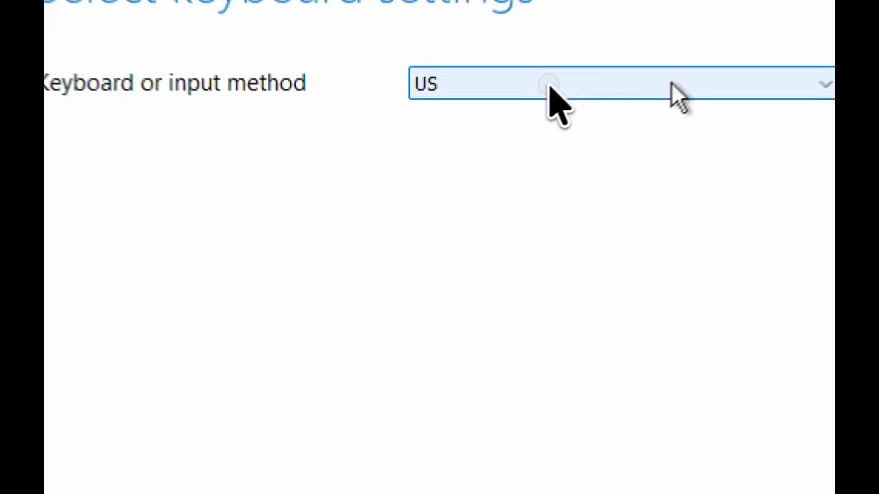
pyautogui.click(527, 143)
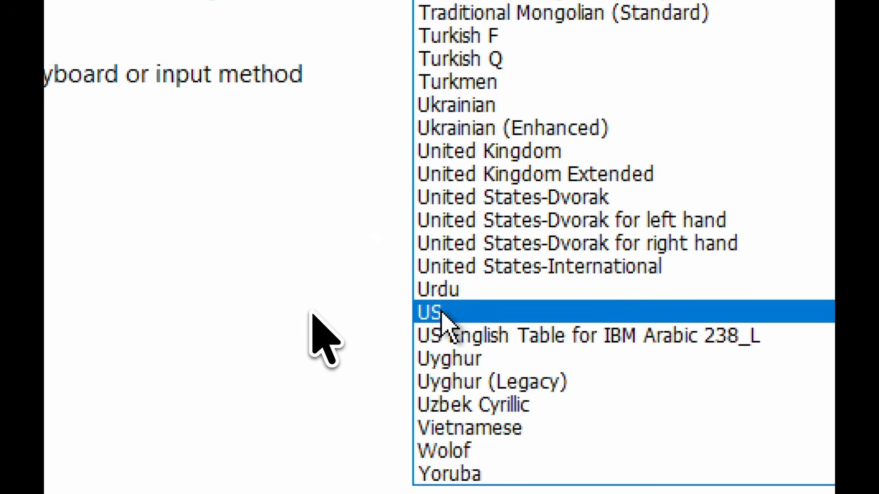
pyautogui.click(460, 309)
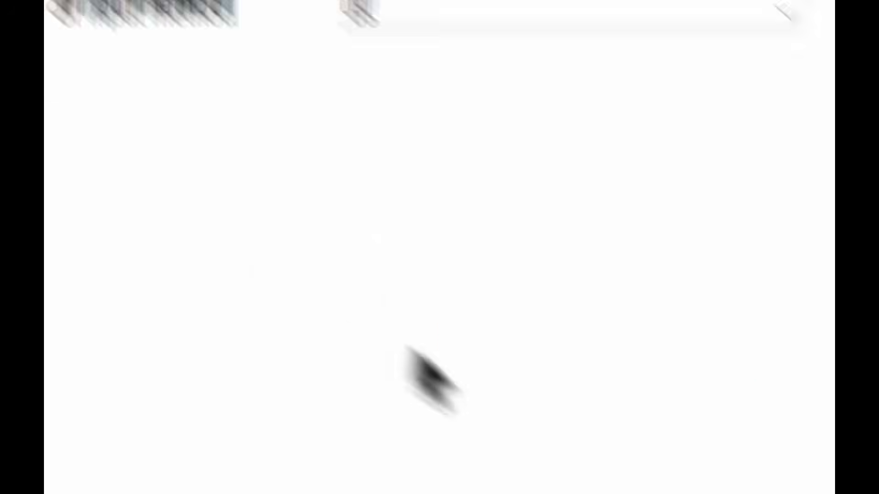
pyautogui.click(637, 388)
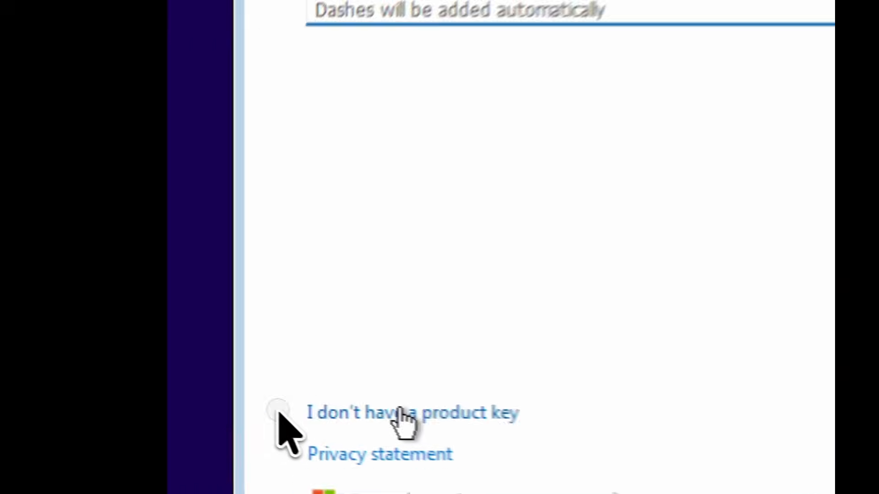
# Choose 'I don't have a product key' to bring up the Windows 11 edition list.
pyautogui.click(232, 392)
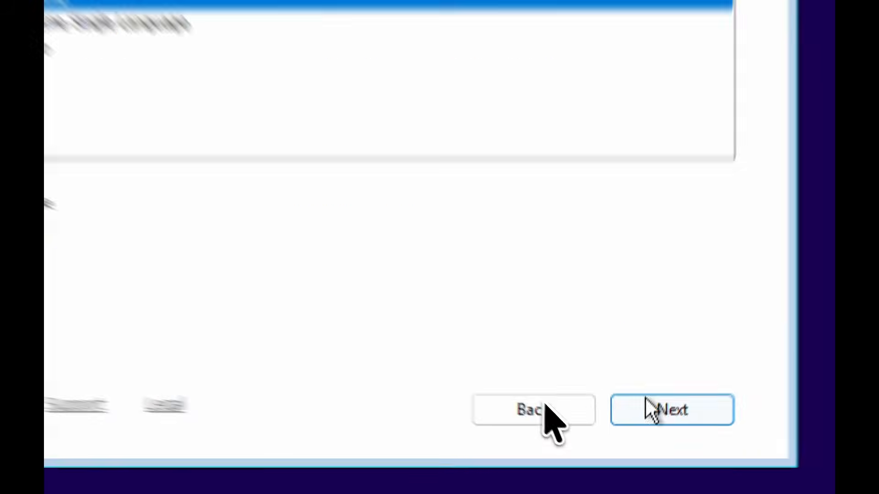
# Continue with the selected Windows 11 edition and accept the license terms.
pyautogui.click(652, 441)
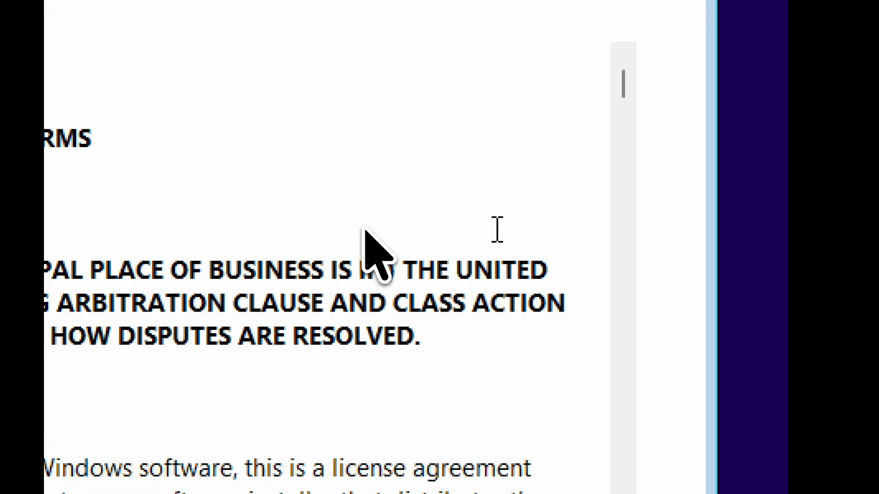
pyautogui.moveTo(621, 83); pyautogui.dragTo(612, 457)
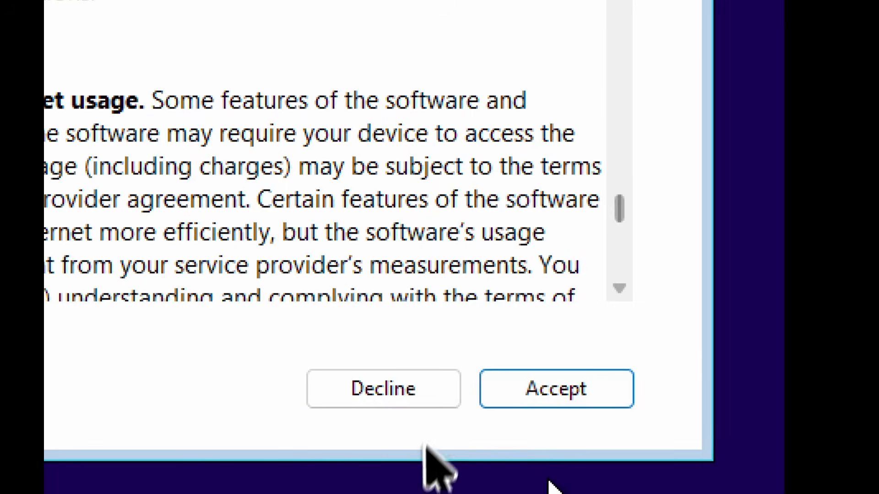
pyautogui.click(554, 381)
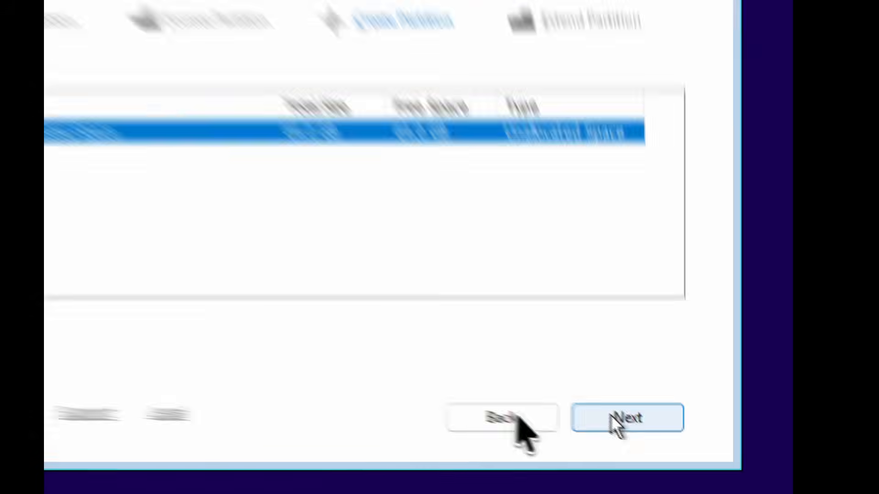
# Install Windows on Disk 0's 64.0 GB unallocated space and let it reboot into first-boot setup.
pyautogui.click(644, 436)
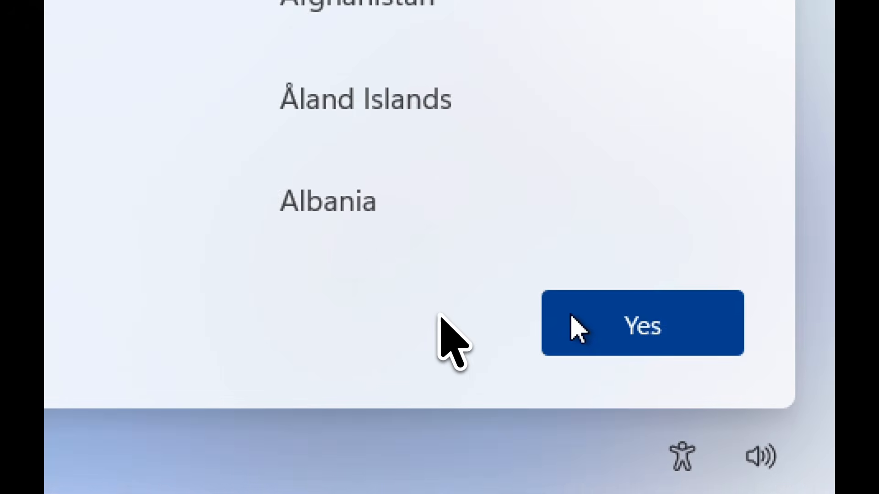
# Confirm United States as the region and US as the keyboard, skipping a second layout.
pyautogui.click(570, 315)
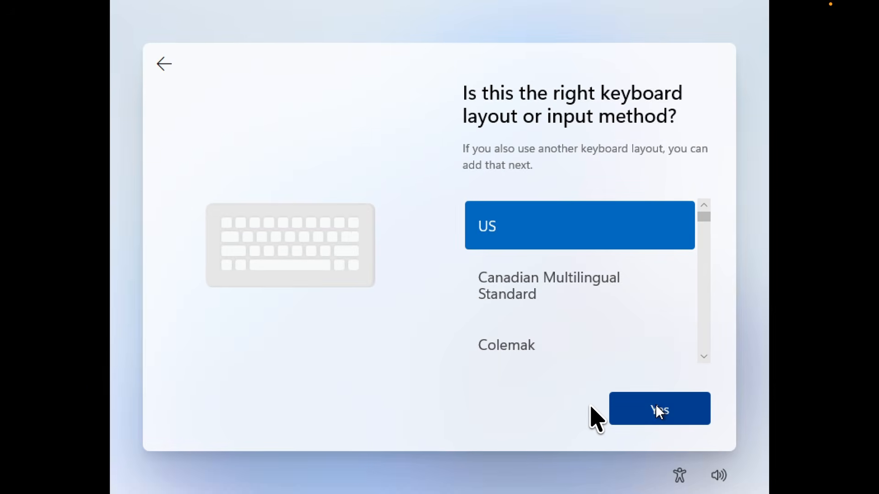
pyautogui.click(658, 411)
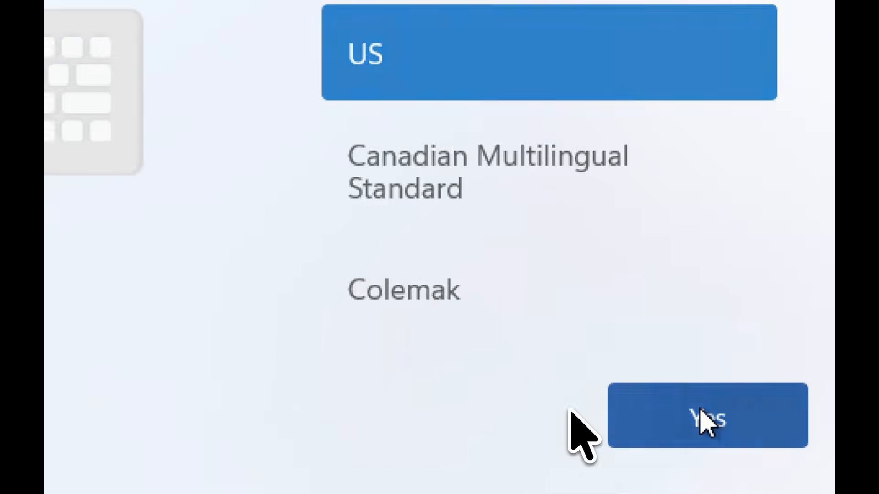
pyautogui.click(653, 425)
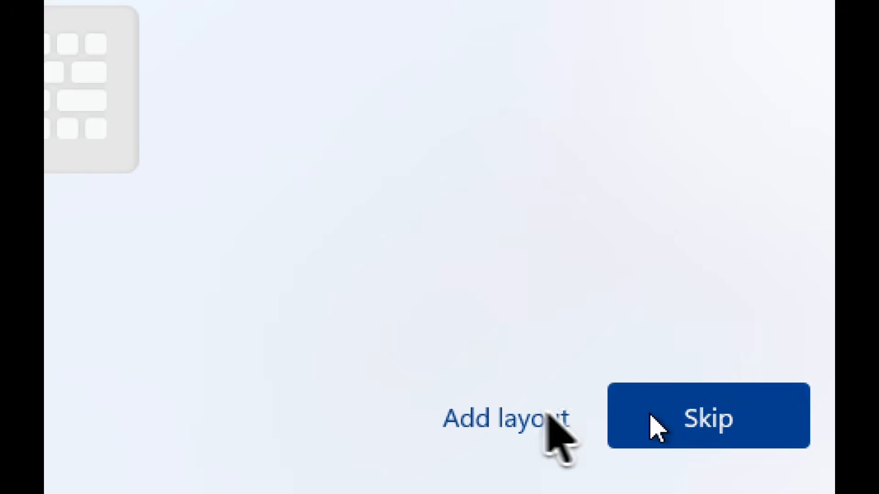
pyautogui.click(620, 469)
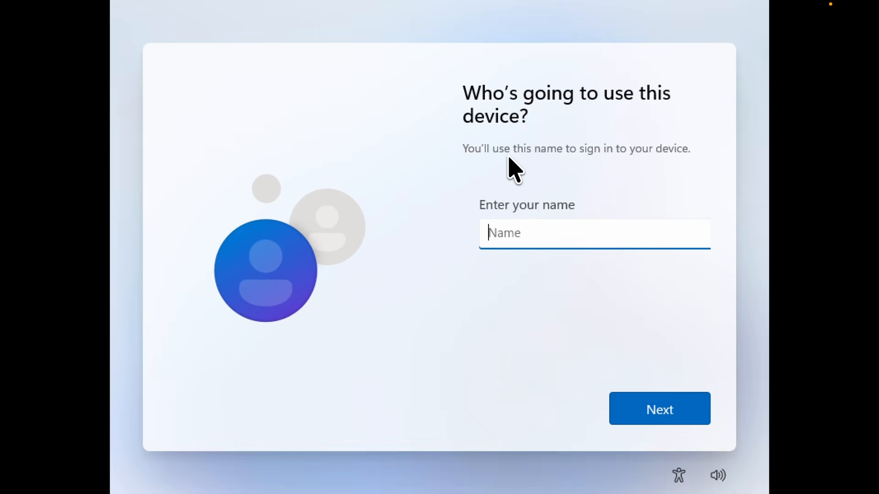
# Enter the local account name, then set and confirm the account password.
pyautogui.write('Techalliden')
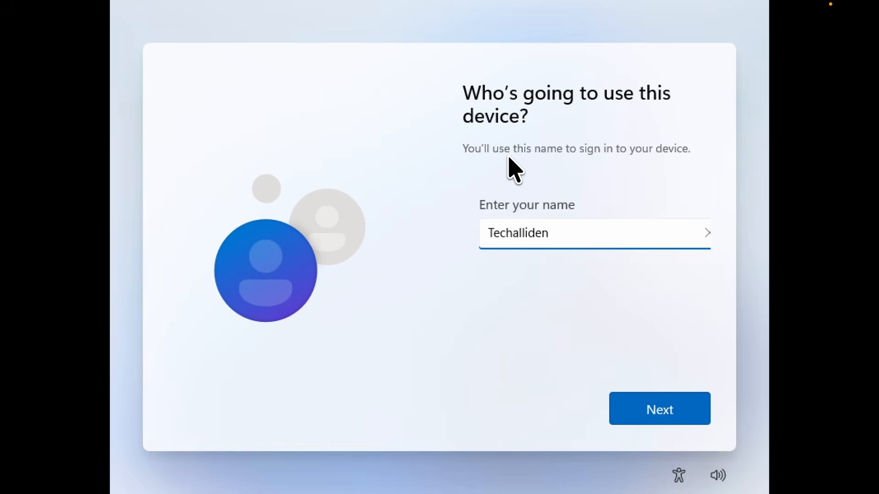
pyautogui.press('Return')
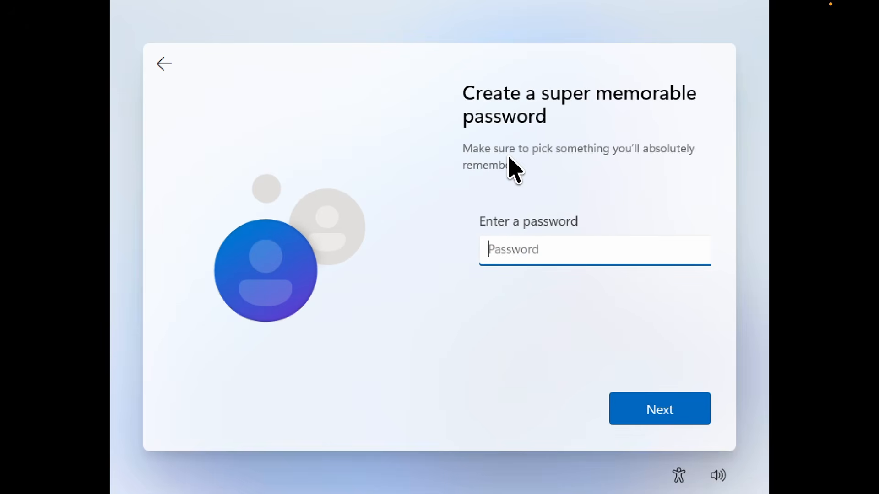
pyautogui.write('•')
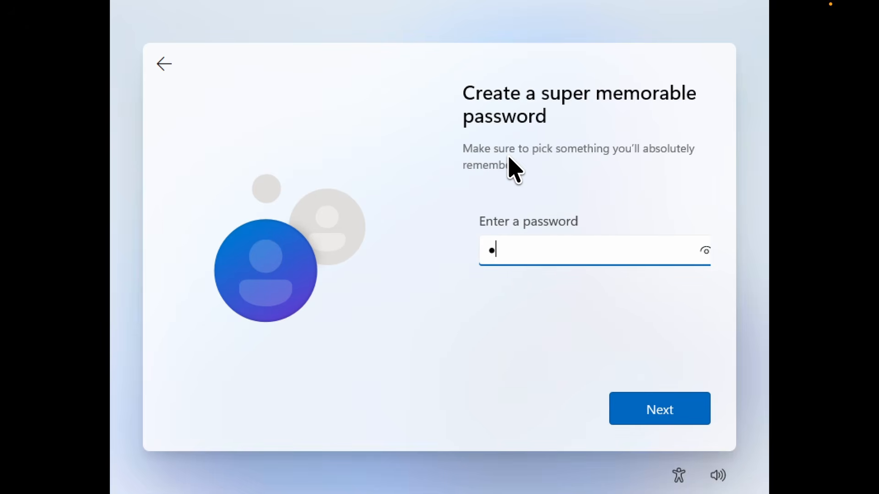
pyautogui.write('•••••••')
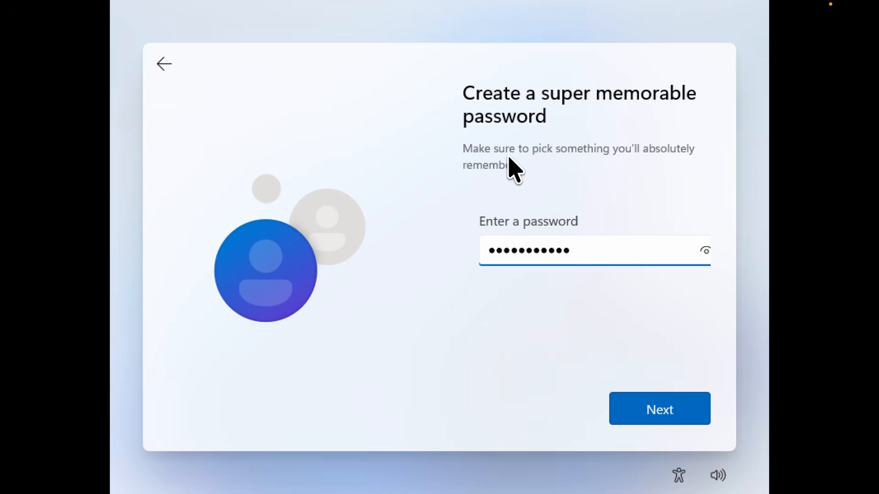
pyautogui.press('Return')
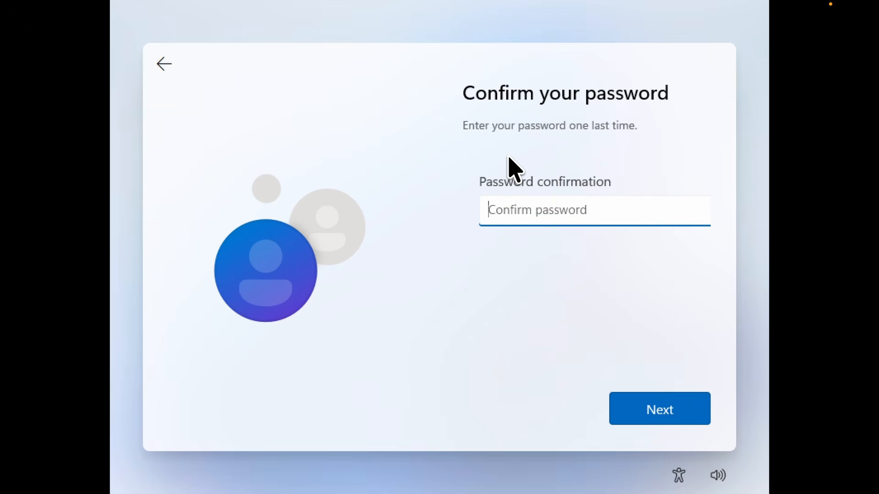
pyautogui.write('•')
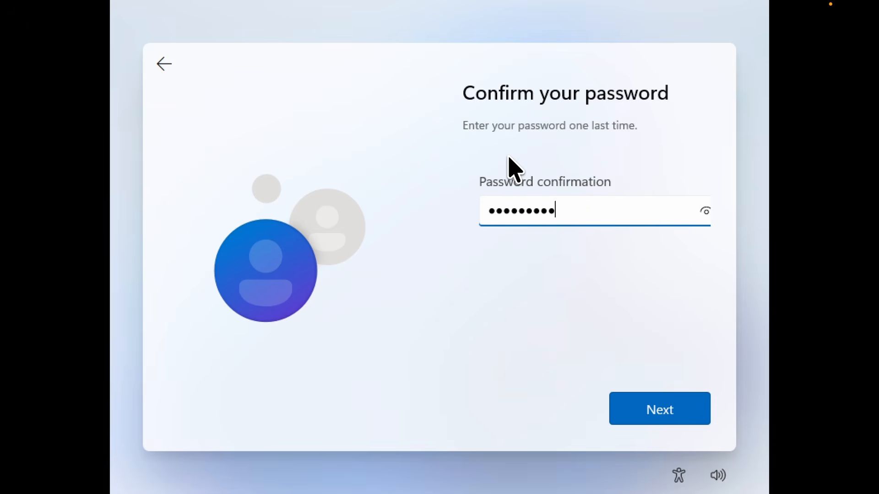
pyautogui.press('Return')
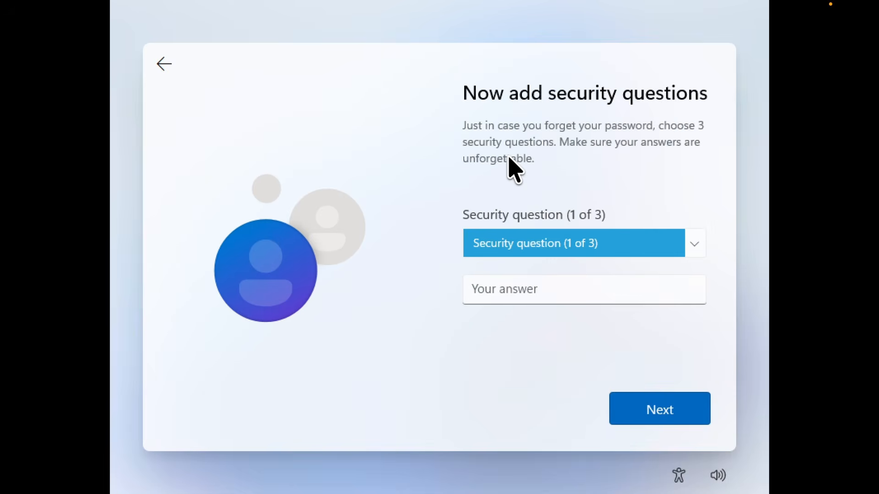
# Pick the first pet's name question as security question 1 and type its answer.
pyautogui.click(626, 245)
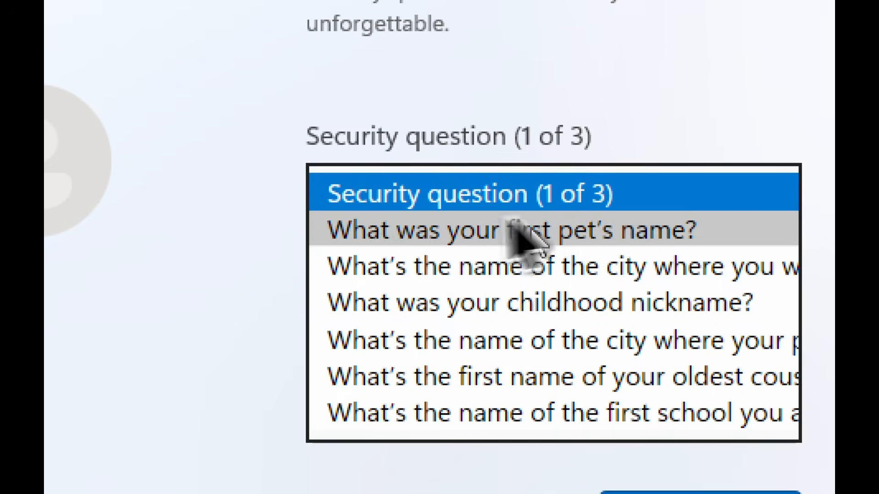
pyautogui.click(376, 223)
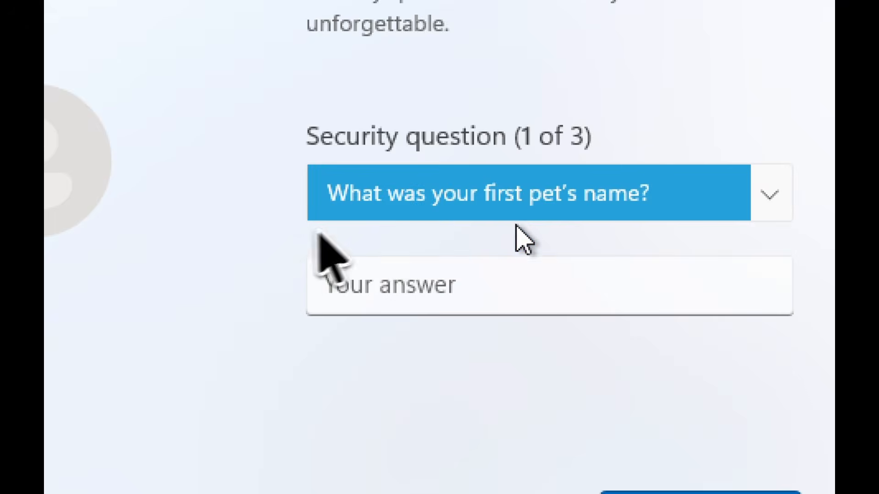
pyautogui.click(363, 289)
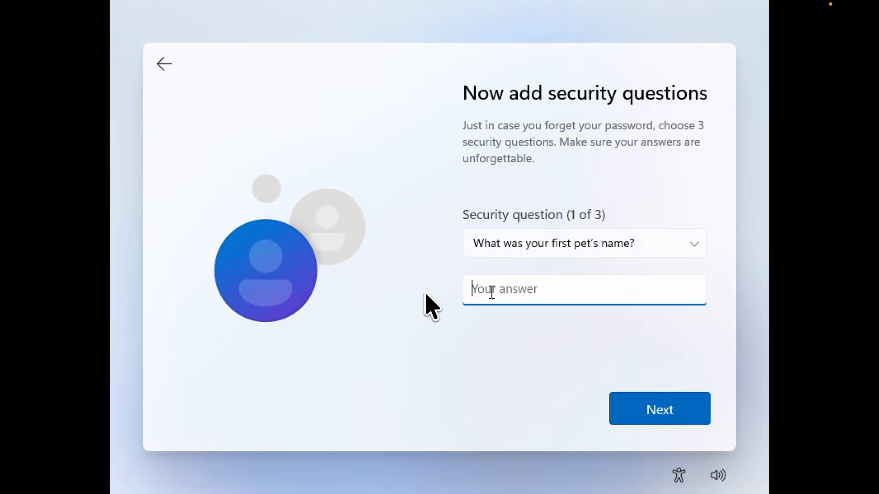
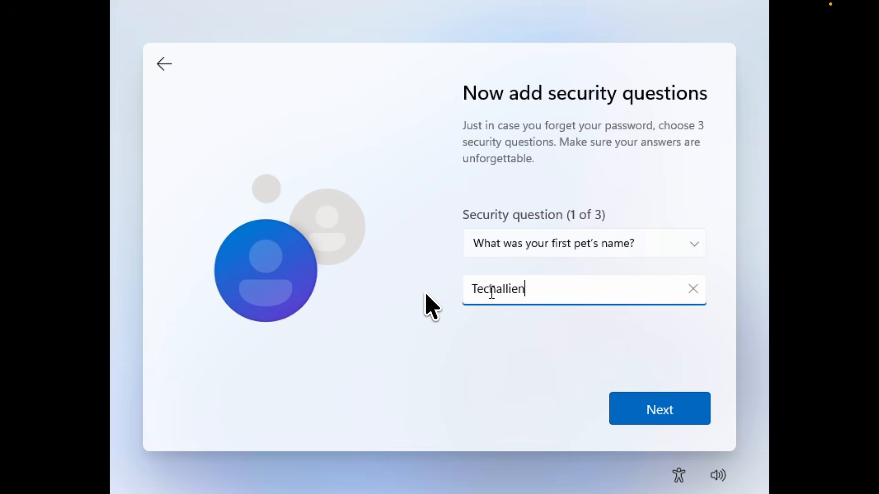
pyautogui.press('Return')
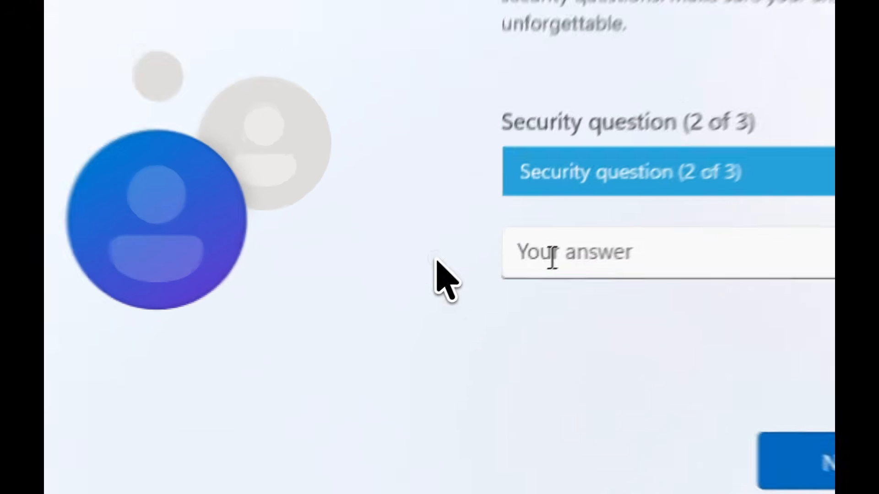
# Answer security question 2 and set it to a city question.
pyautogui.click(492, 292)
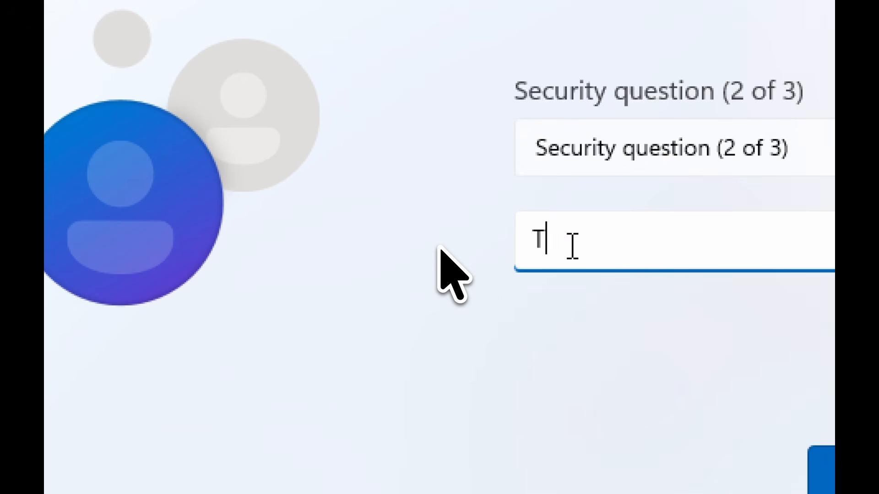
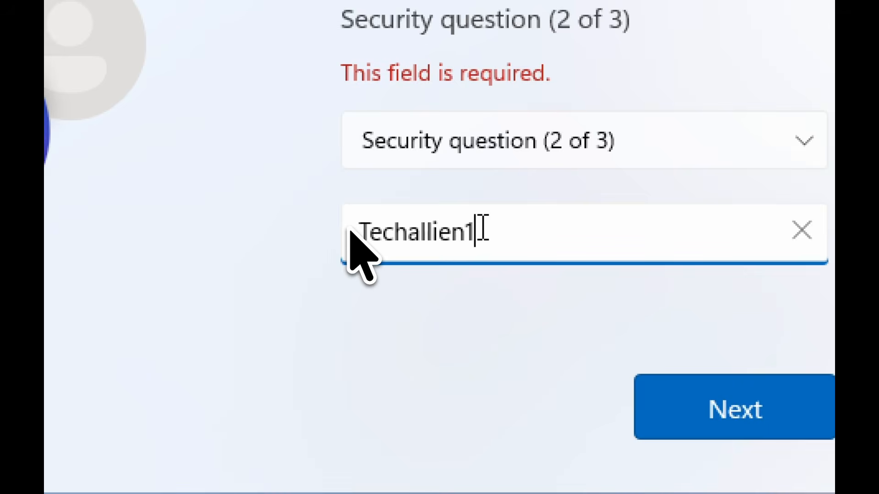
pyautogui.click(549, 126)
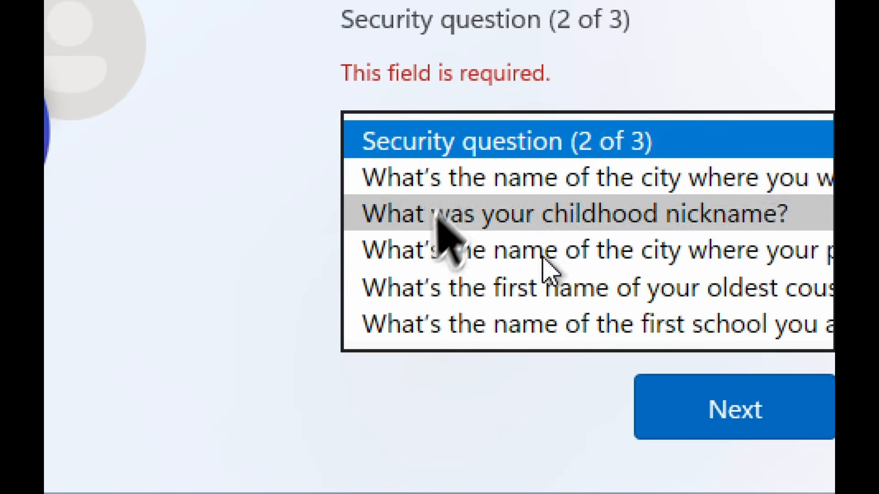
pyautogui.click(582, 251)
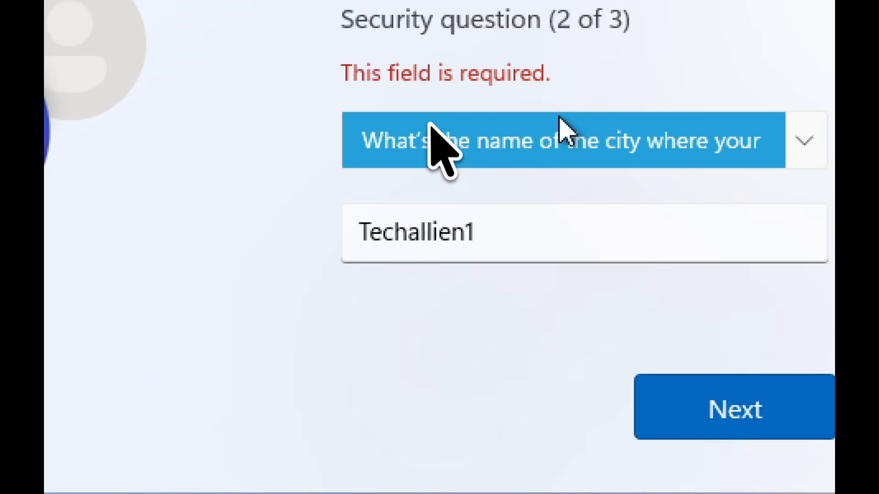
pyautogui.click(544, 146)
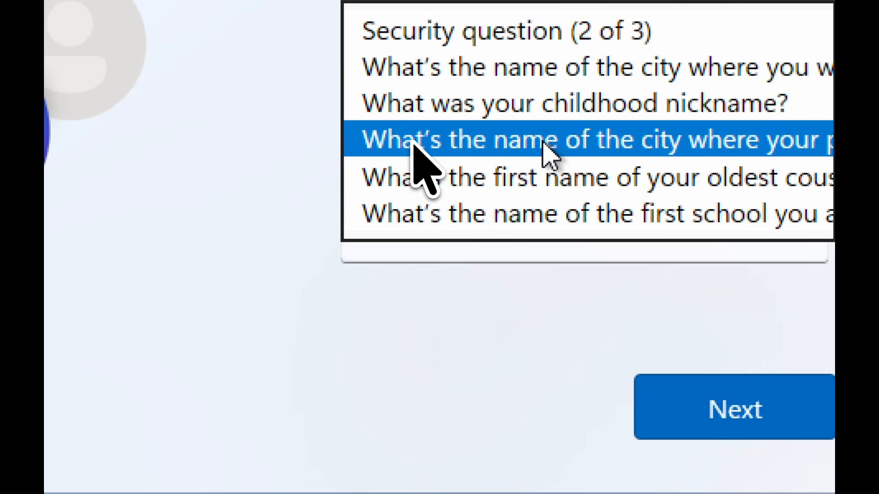
pyautogui.click(545, 146)
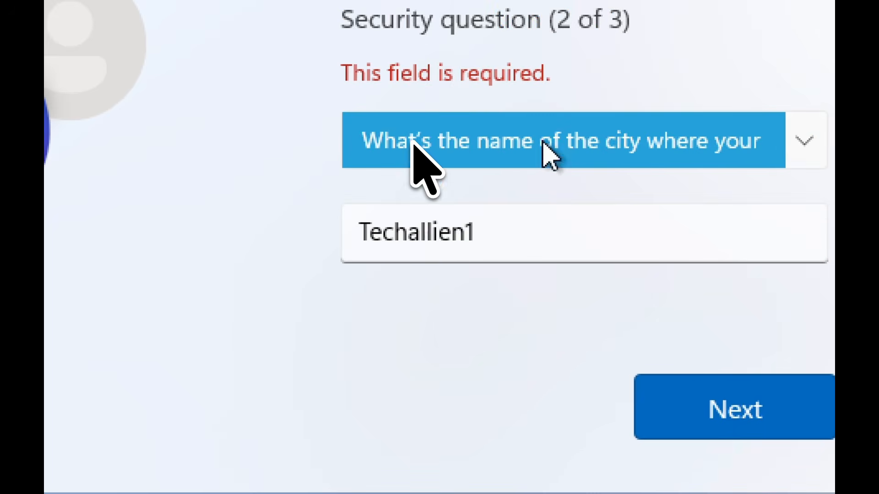
pyautogui.click(696, 408)
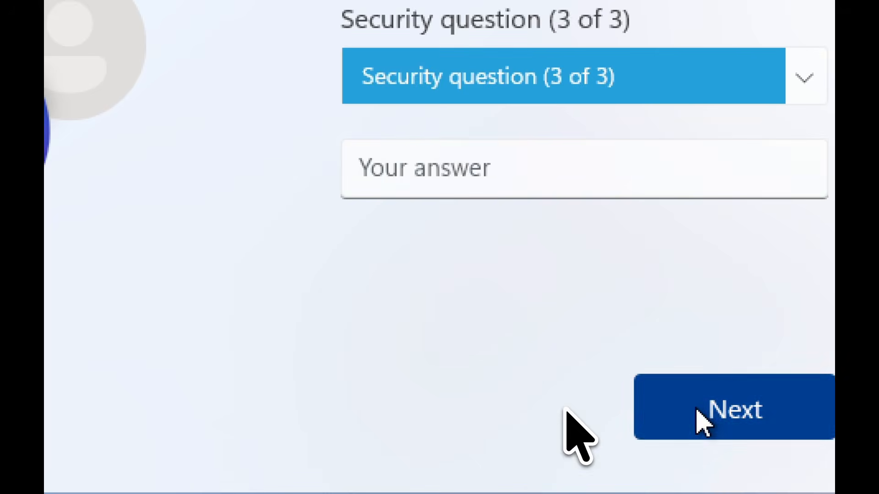
# Choose a city question for security question 3, answer it, and submit the questions.
pyautogui.click(579, 93)
pyautogui.click(585, 122)
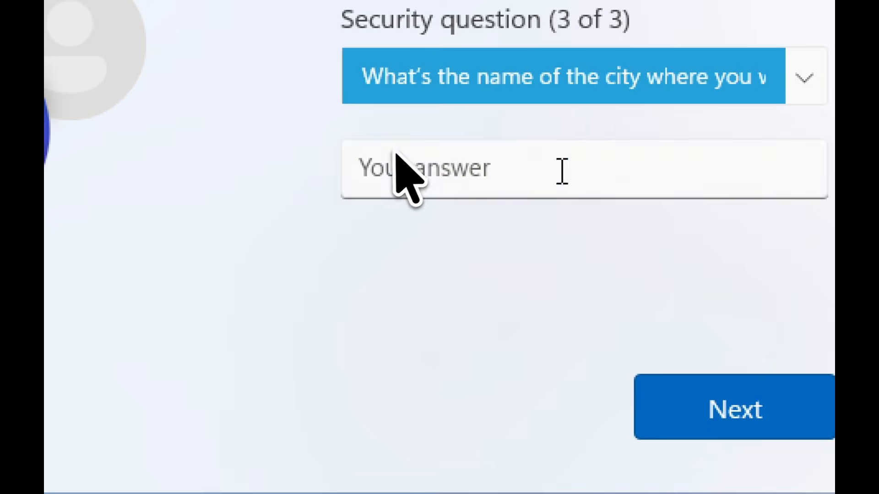
pyautogui.click(524, 151)
pyautogui.write('R')
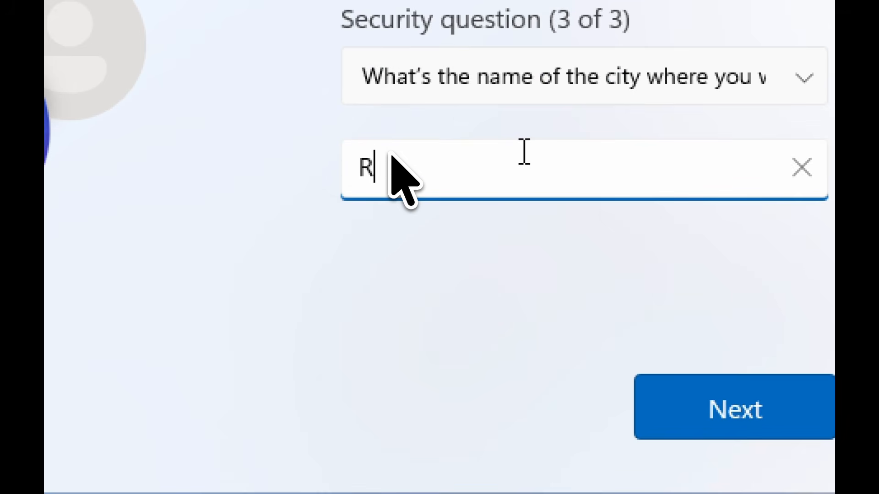
pyautogui.press('BackSpace')
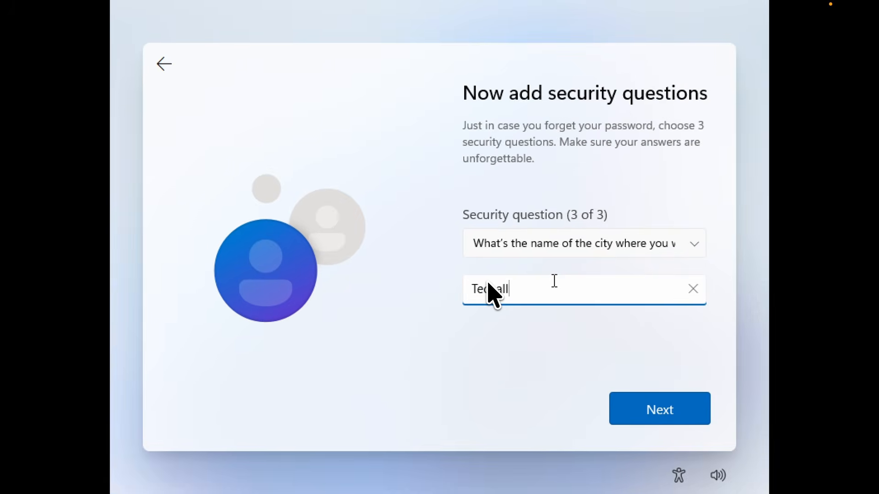
pyautogui.press('Return')
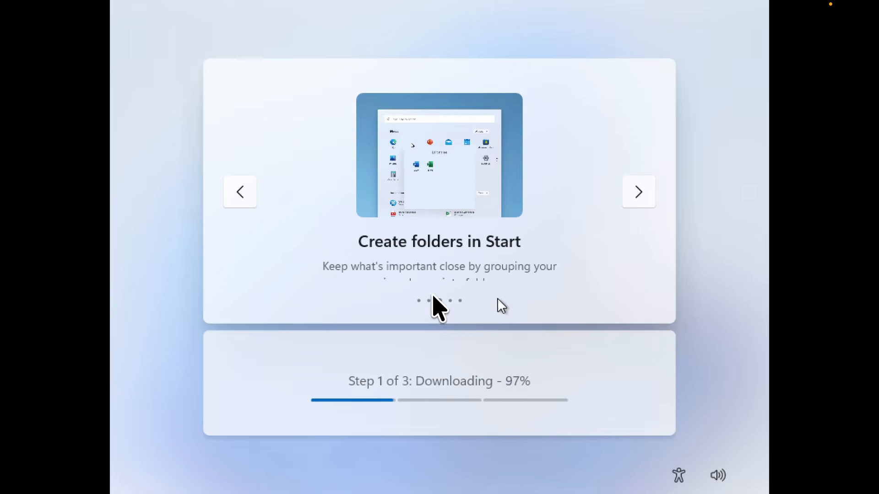
# Show the third tip in the setup slideshow while updates and first boot finish.
pyautogui.click(438, 301)
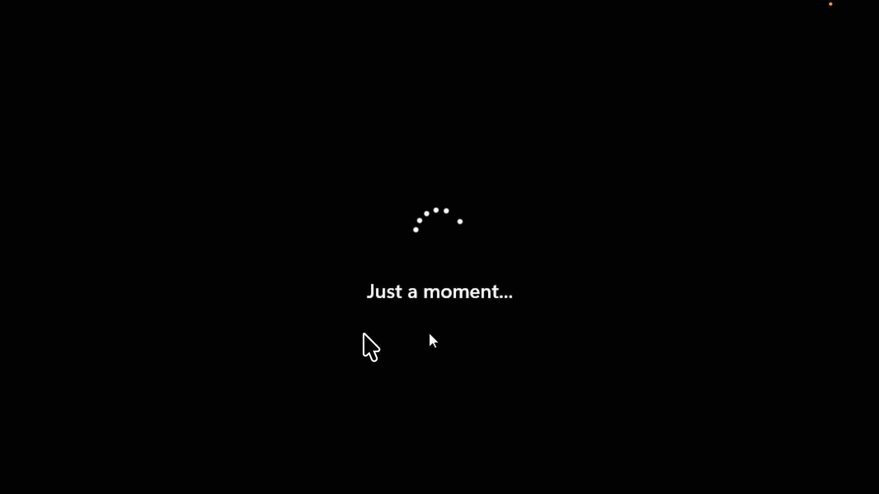